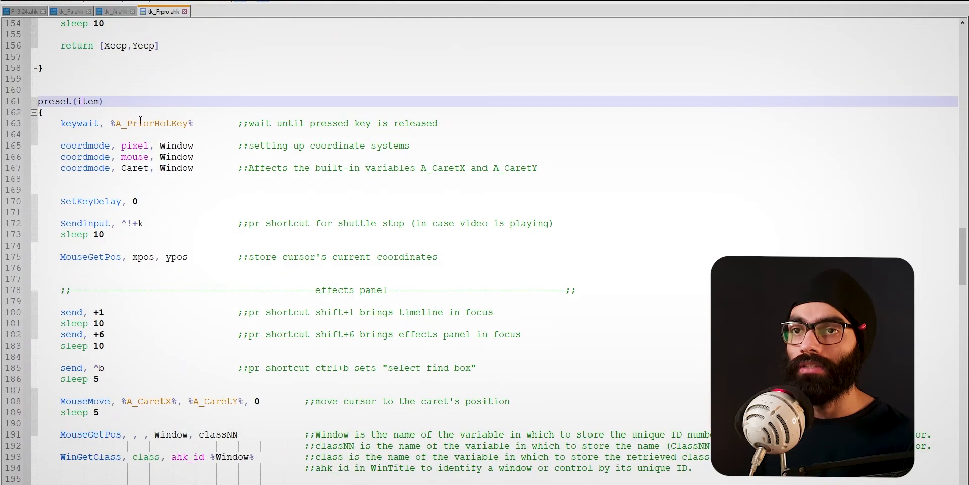
Examine the preset(item) function in the script, from its coordinate modes and stored cursor position through its effects panel commands
{"action": "left_click", "coordinate": [95, 123]}
{"action": "left_click_drag", "start_coordinate": [61, 145], "coordinate": [194, 168]}
{"action": "left_click", "coordinate": [194, 167]}
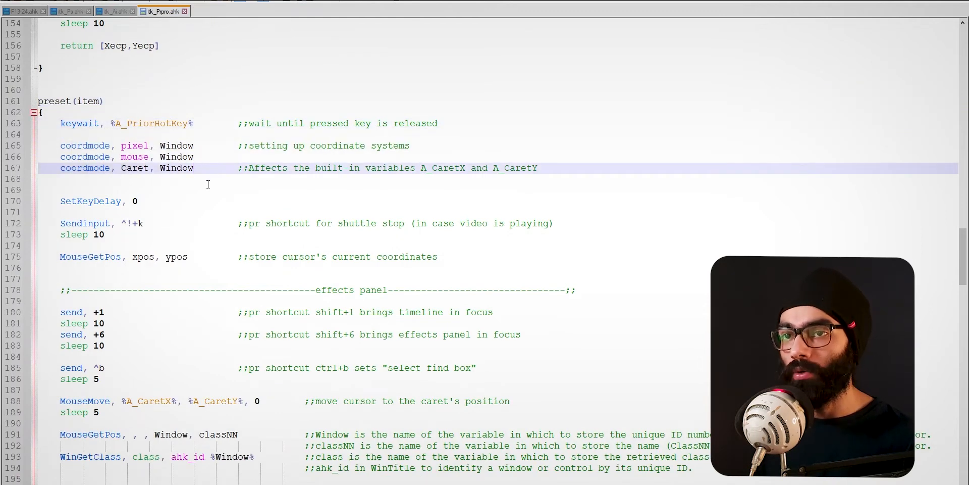
{"action": "scroll", "coordinate": [206, 185], "scroll_direction": "down", "scroll_amount": 1}
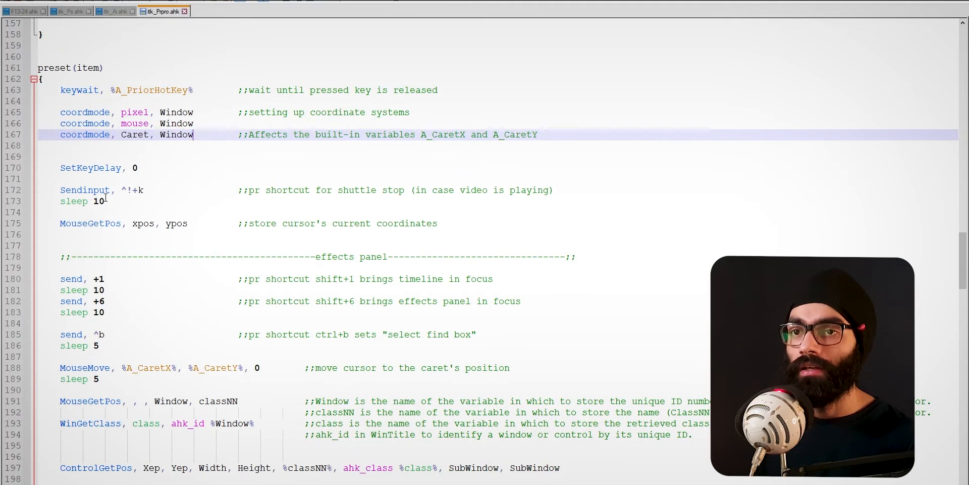
{"action": "left_click_drag", "start_coordinate": [147, 190], "coordinate": [119, 192]}
{"action": "left_click_drag", "start_coordinate": [288, 191], "coordinate": [376, 198]}
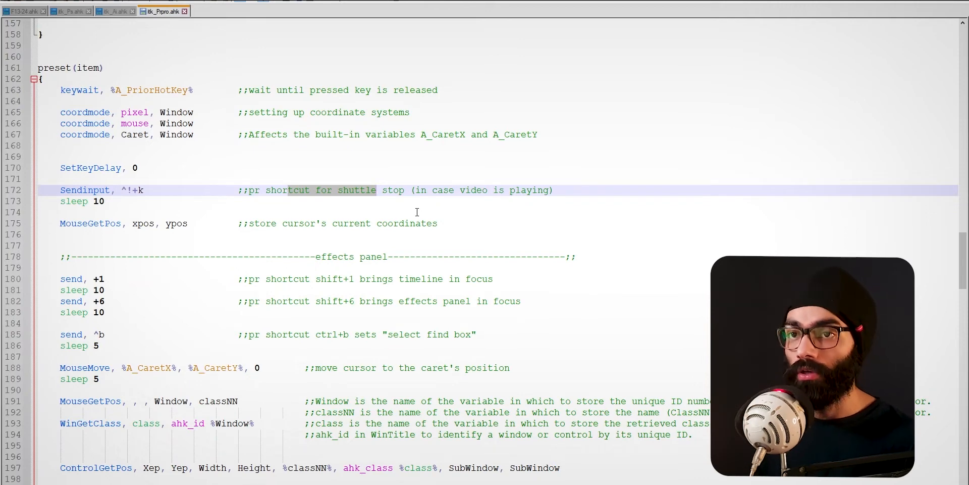
{"action": "scroll", "coordinate": [170, 227], "scroll_direction": "down", "scroll_amount": 1}
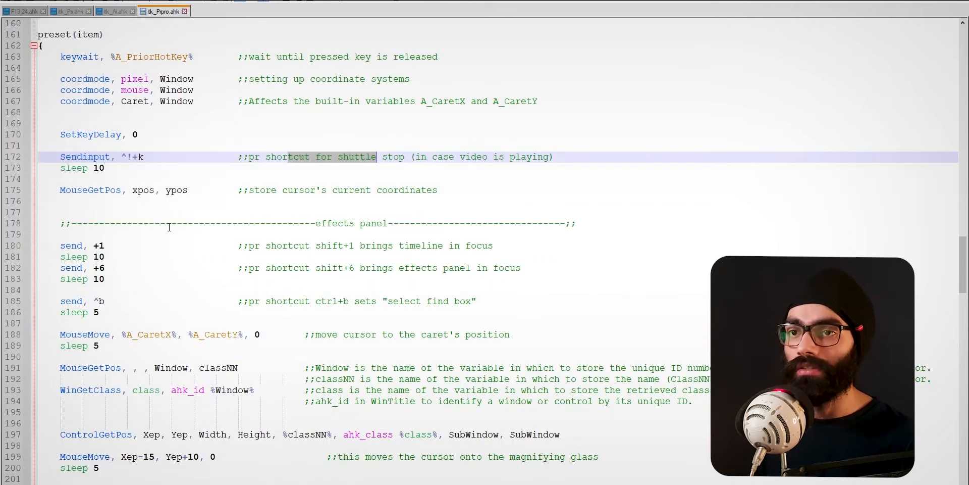
{"action": "left_click_drag", "start_coordinate": [107, 190], "coordinate": [194, 191]}
{"action": "scroll", "coordinate": [184, 239], "scroll_direction": "down", "scroll_amount": 1}
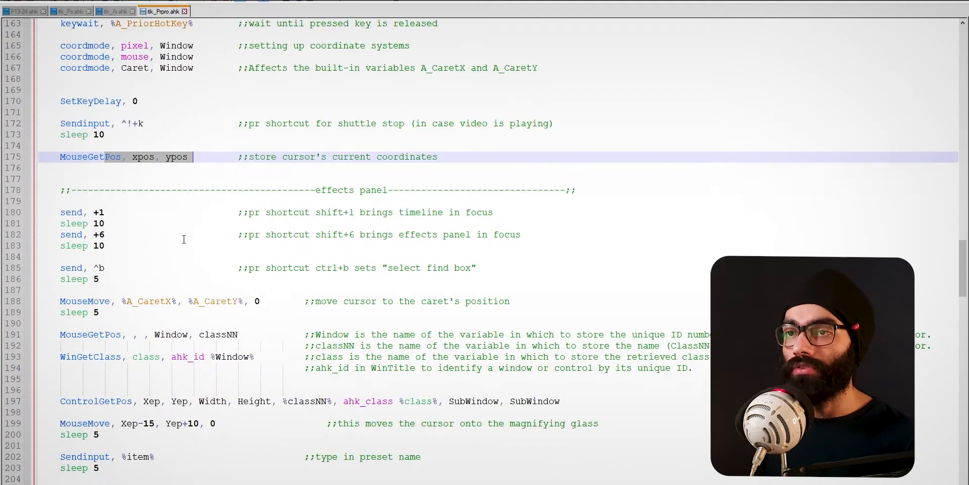
{"action": "left_click_drag", "start_coordinate": [94, 213], "coordinate": [127, 236]}
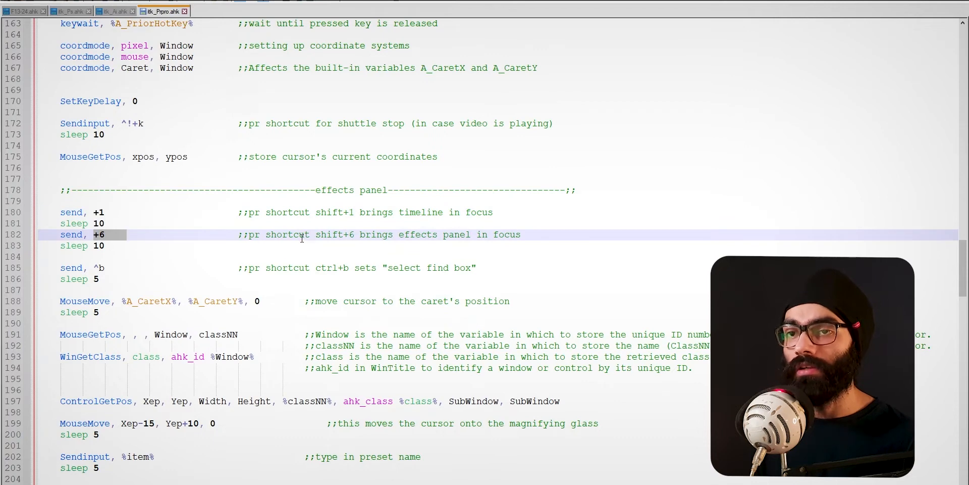
{"action": "scroll", "coordinate": [201, 294], "scroll_direction": "down", "scroll_amount": 2}
{"action": "left_click_drag", "start_coordinate": [315, 201], "coordinate": [474, 203]}
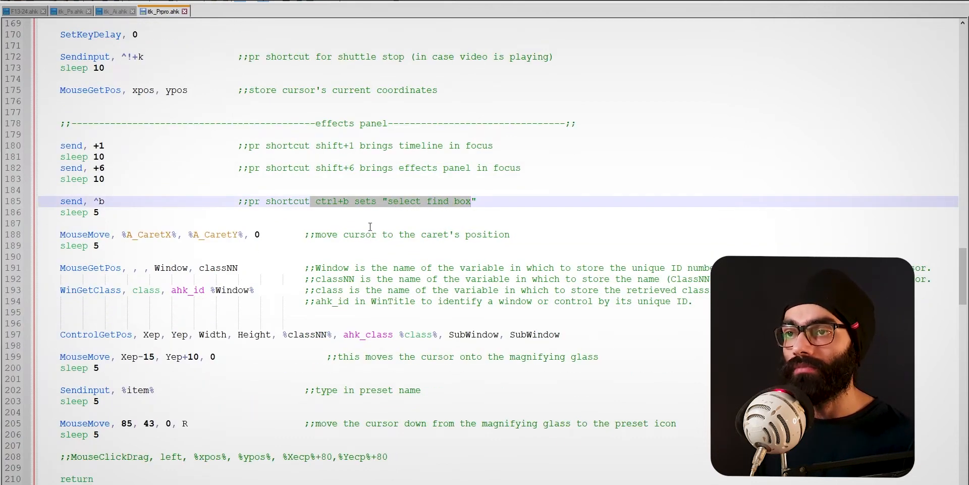
{"action": "scroll", "coordinate": [244, 275], "scroll_direction": "down", "scroll_amount": 1}
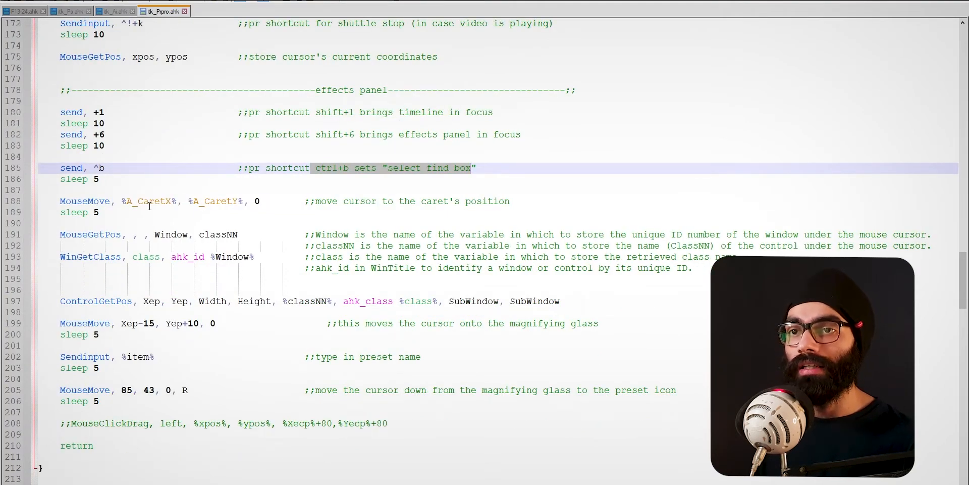
{"action": "scroll", "coordinate": [150, 205], "scroll_direction": "up", "scroll_amount": 20}
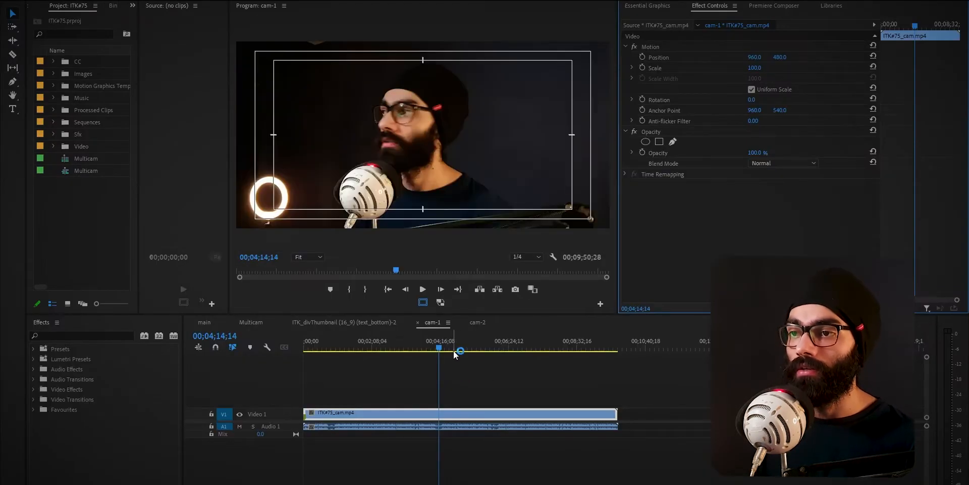
Switch to Premiere Pro, move the cam-1 playhead to 00;03;47;00 and bring the Libraries panel into view
{"action": "left_click", "coordinate": [426, 346]}
{"action": "key", "text": "shift+5"}
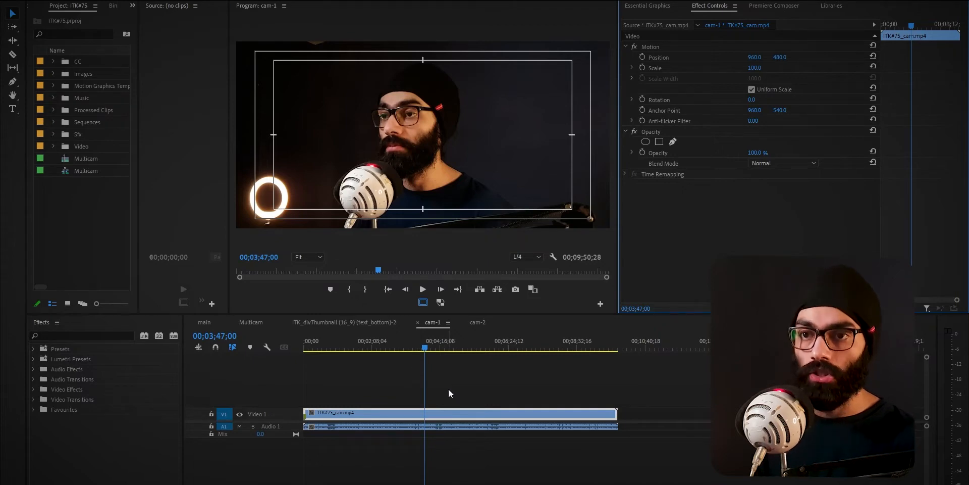
{"action": "key", "text": "ctrl+i"}
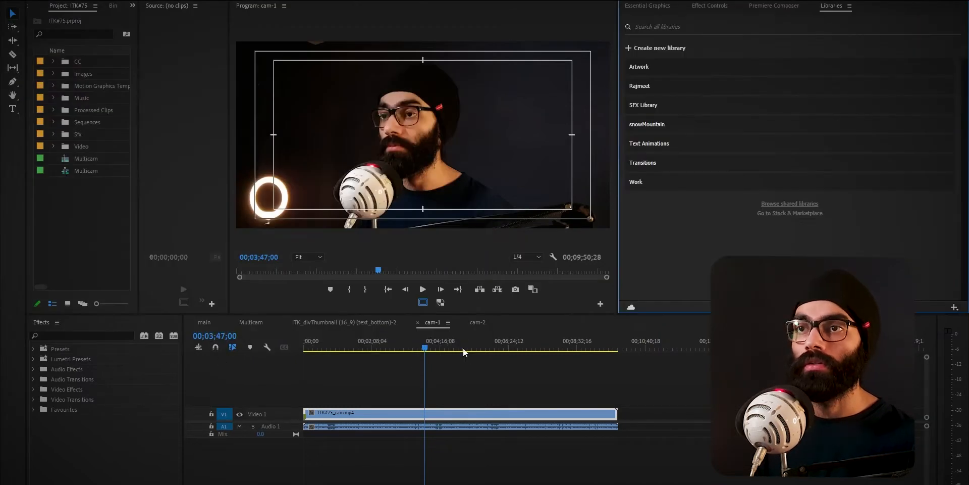
Close the Source monitor, then widen the Project panel with Effect Controls displayed again
{"action": "left_click", "coordinate": [196, 5]}
{"action": "left_click", "coordinate": [207, 10]}
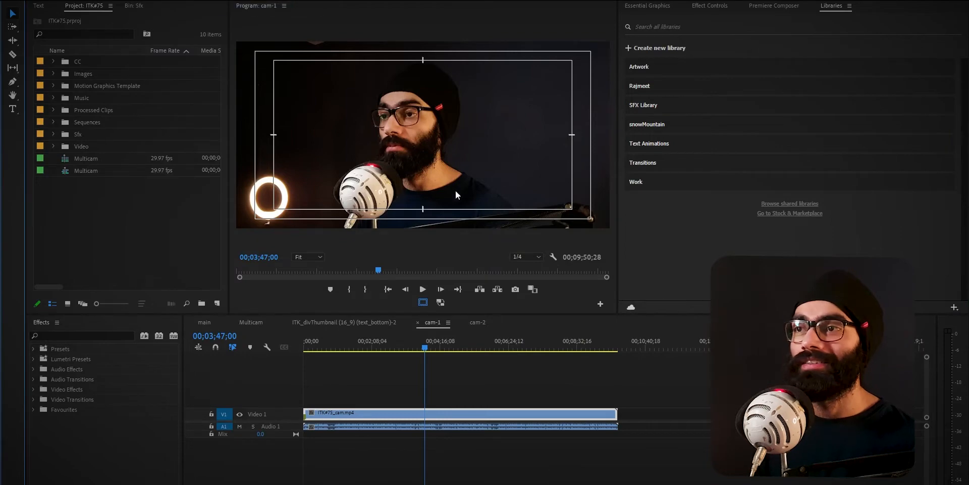
{"action": "left_click", "coordinate": [710, 6]}
{"action": "left_click_drag", "start_coordinate": [229, 251], "coordinate": [281, 251]}
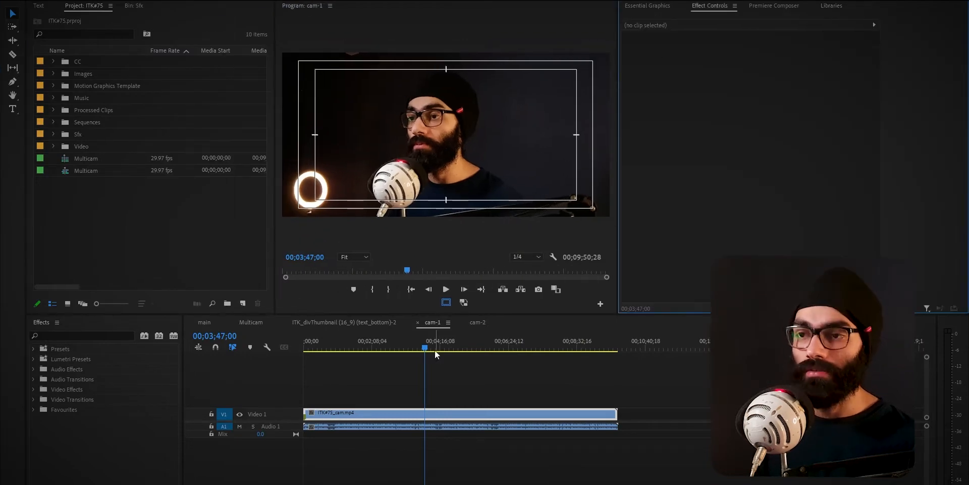
Switch to the script editor and examine the ^F13 hotkey calling preset("CC_ITK_cinematic_2") and the functions defined further down
{"action": "key", "text": "alt+Tab"}
{"action": "key", "text": "alt+Tab"}
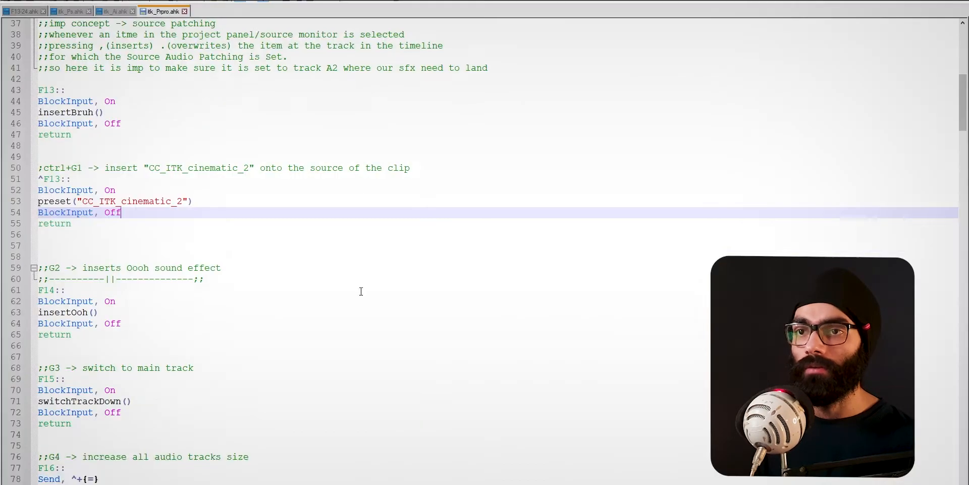
{"action": "scroll", "coordinate": [113, 235], "scroll_direction": "up", "scroll_amount": 1}
{"action": "left_click", "coordinate": [138, 235]}
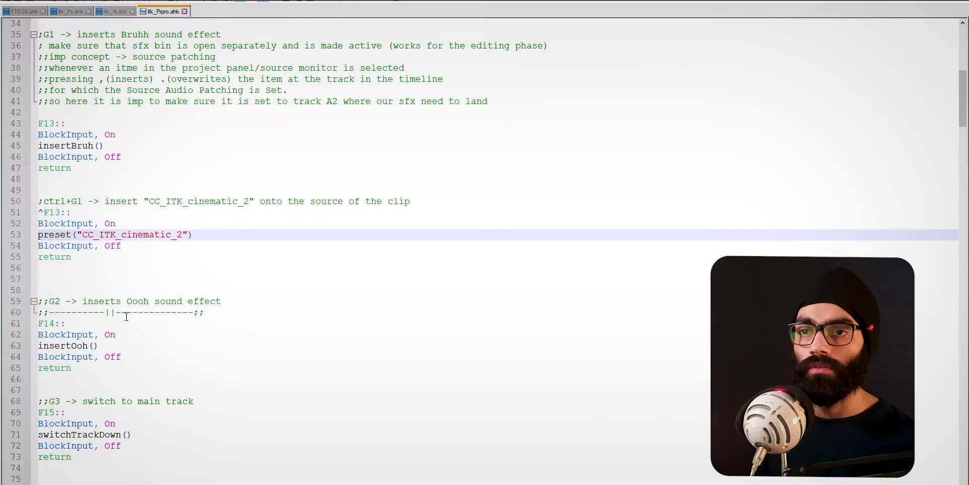
{"action": "scroll", "coordinate": [126, 315], "scroll_direction": "down", "scroll_amount": 14}
{"action": "scroll", "coordinate": [124, 318], "scroll_direction": "up", "scroll_amount": 15}
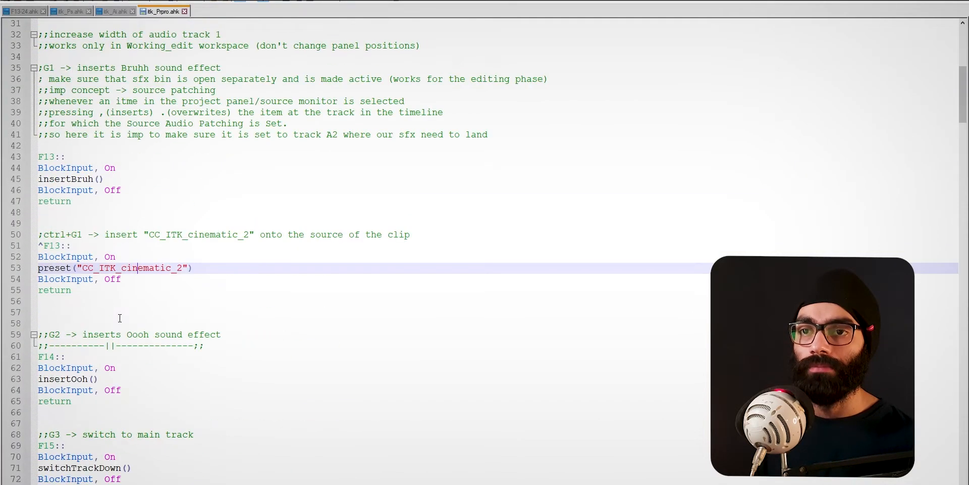
{"action": "scroll", "coordinate": [71, 268], "scroll_direction": "down", "scroll_amount": 20}
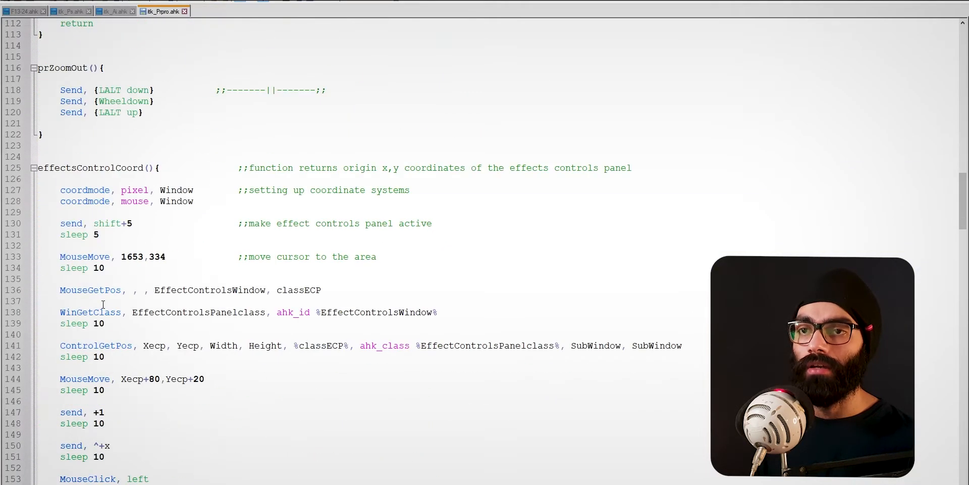
{"action": "scroll", "coordinate": [103, 305], "scroll_direction": "up", "scroll_amount": 4}
{"action": "scroll", "coordinate": [85, 174], "scroll_direction": "down", "scroll_amount": 13}
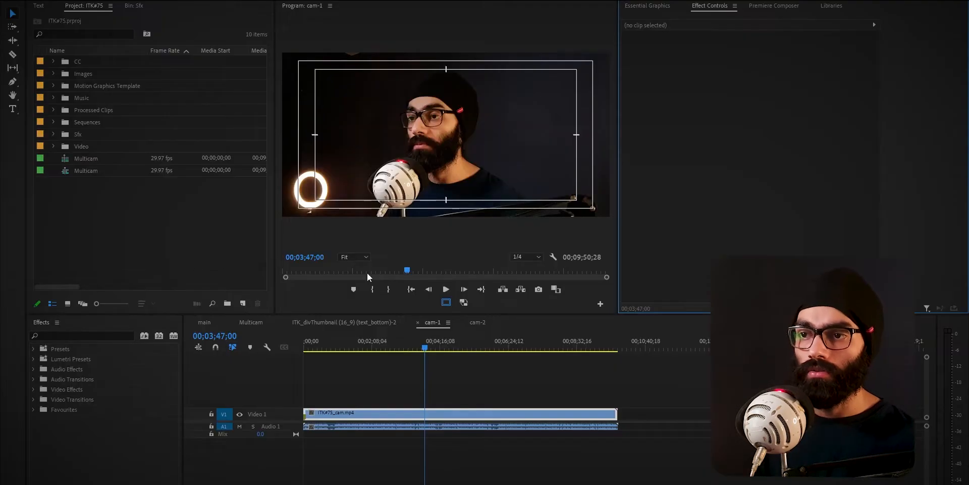
Search the effects for the CC_ITK_cinematic_2 preset in Premiere Pro and display the source clip's effects in the ITK_divThumbnail (16_9) (text_bottom)-2 sequence
{"action": "left_click", "coordinate": [450, 380]}
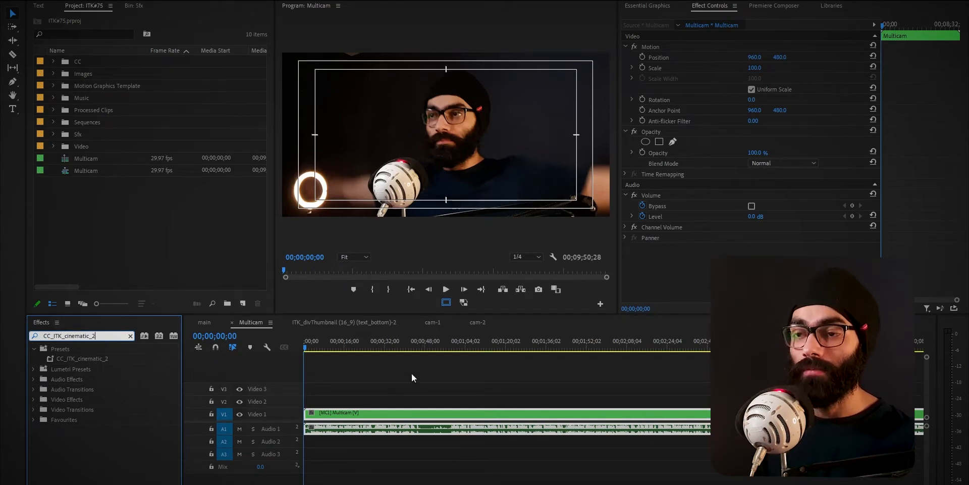
{"action": "left_click", "coordinate": [344, 322]}
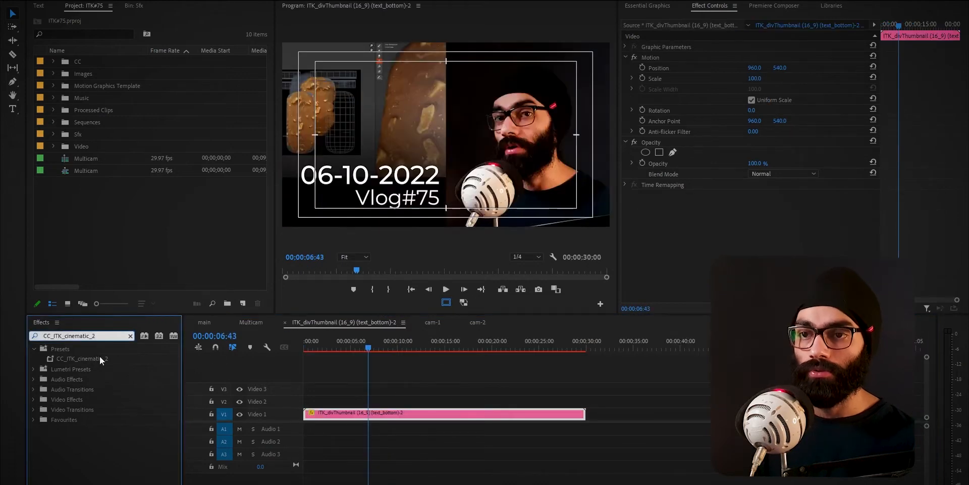
{"action": "left_click_drag", "start_coordinate": [95, 358], "coordinate": [217, 365]}
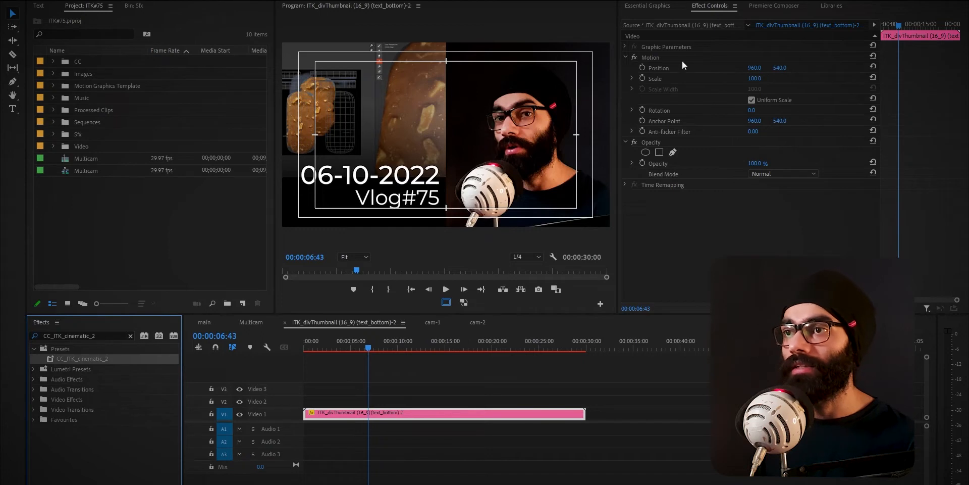
{"action": "left_click", "coordinate": [670, 27]}
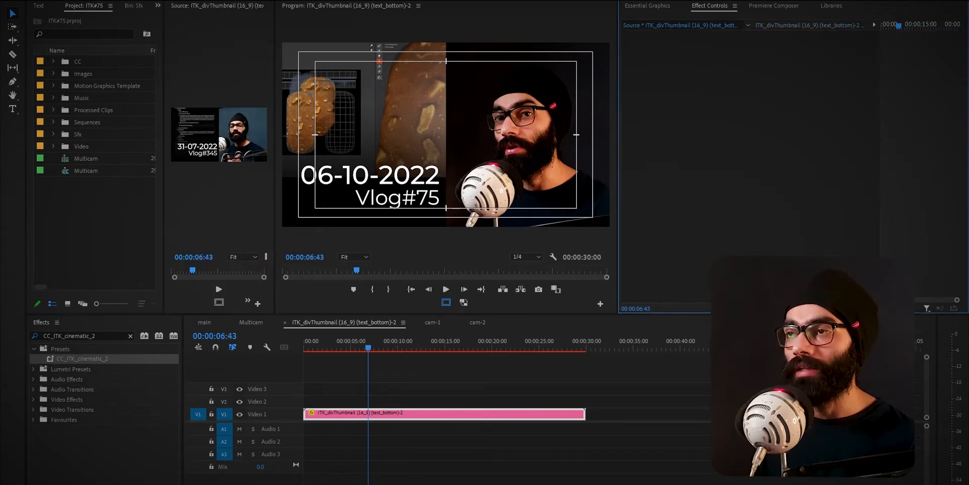
Close the Source monitor and narrow the Project panel to give the Program monitor more room
{"action": "left_click_drag", "start_coordinate": [275, 47], "coordinate": [386, 47]}
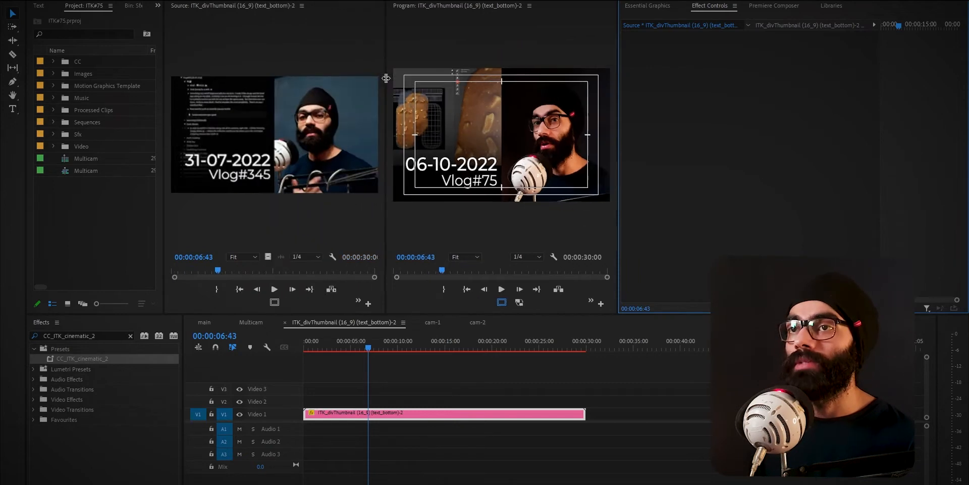
{"action": "left_click", "coordinate": [302, 6]}
{"action": "left_click", "coordinate": [320, 9]}
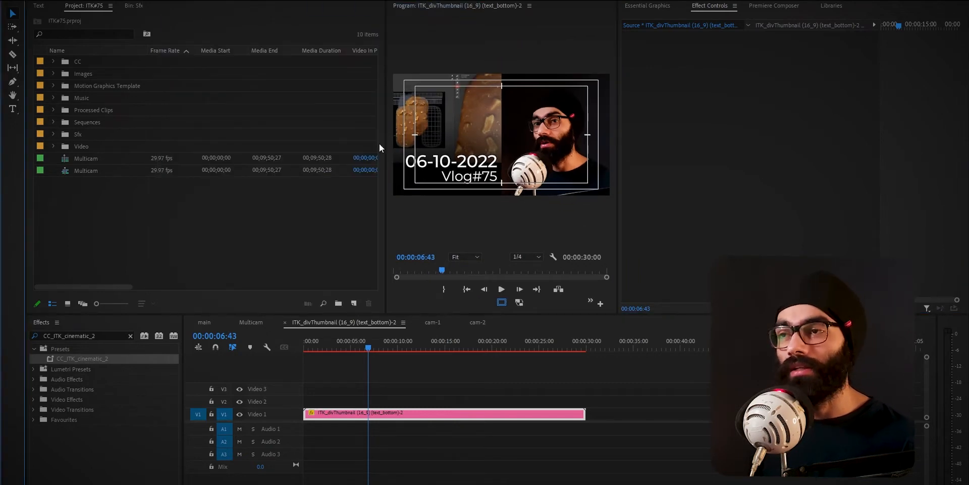
{"action": "left_click_drag", "start_coordinate": [385, 201], "coordinate": [308, 218]}
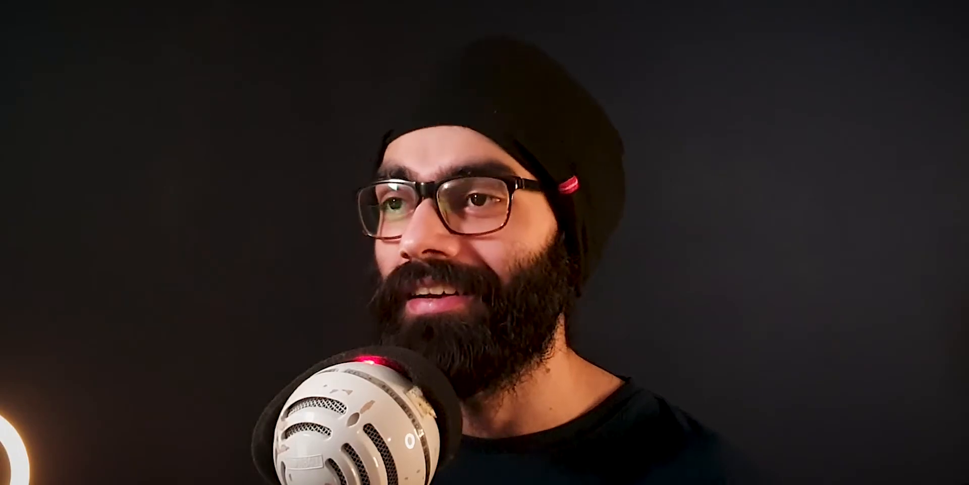
Switch to Blender and set the 3D viewport showing the Cube.001 ice cream mesh to the front view
{"action": "key", "text": "alt+Tab"}
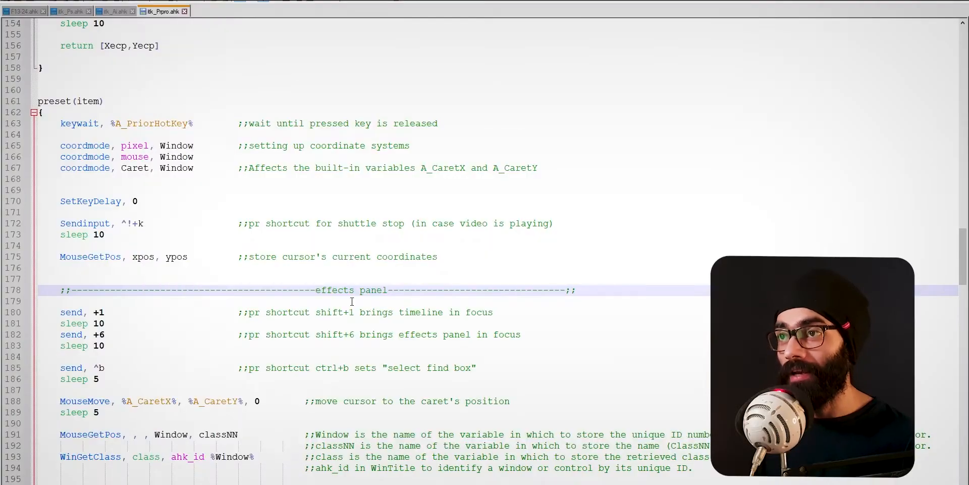
{"action": "key", "text": "alt+Tab"}
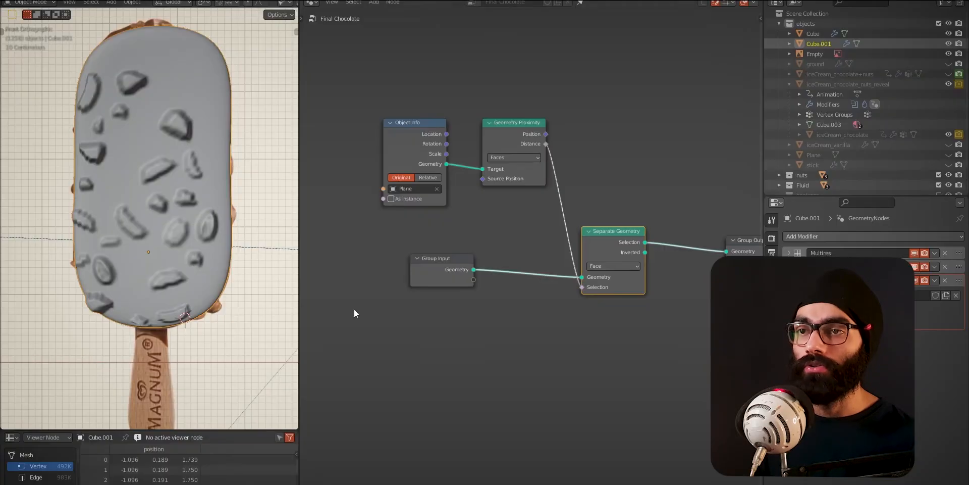
{"action": "middle_click_drag", "start_coordinate": [184, 239], "coordinate": [82, 174]}
{"action": "key", "text": "grave"}
{"action": "left_click", "coordinate": [51, 130]}
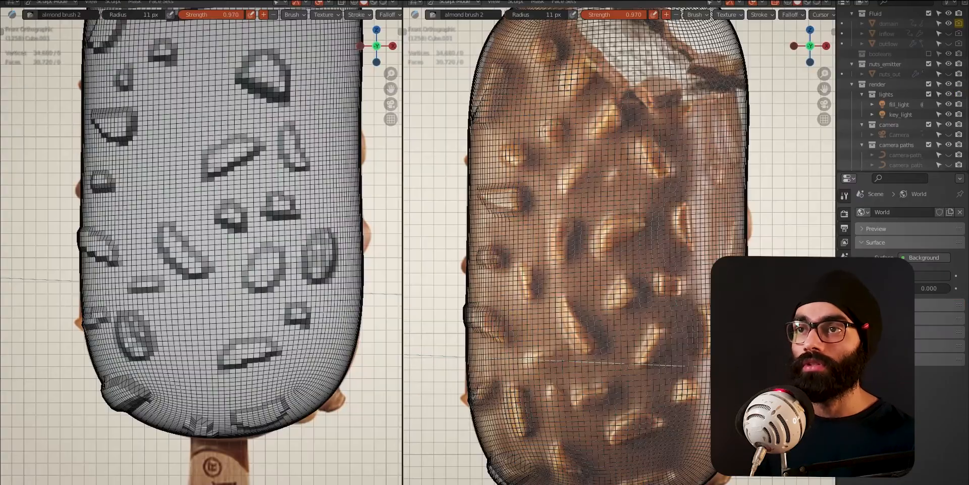
Hide the Empty reference image and show the ice cream mesh from the front in the second viewport
{"action": "scroll", "coordinate": [467, 243], "scroll_direction": "down", "scroll_amount": 3}
{"action": "middle_click_drag", "start_coordinate": [467, 243], "coordinate": [648, 292]}
{"action": "scroll", "coordinate": [893, 73], "scroll_direction": "up", "scroll_amount": 10}
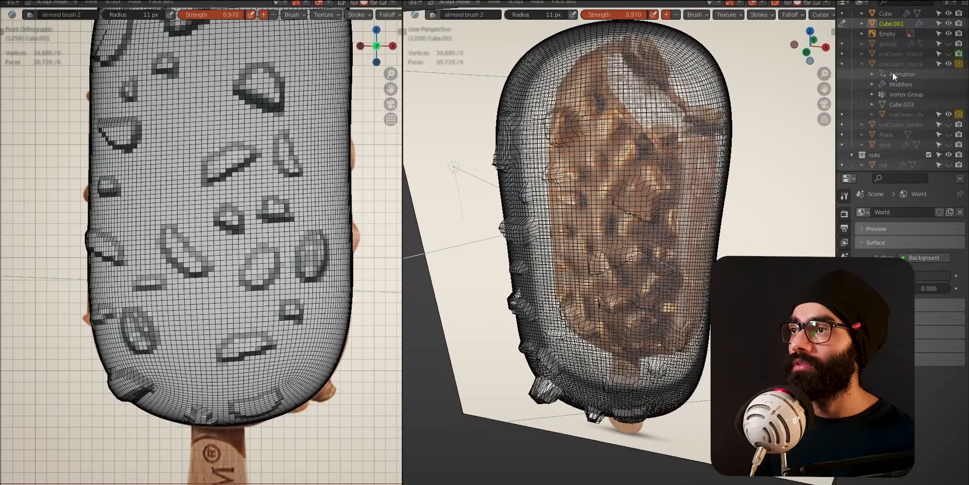
{"action": "left_click", "coordinate": [949, 54]}
{"action": "key", "text": "grave"}
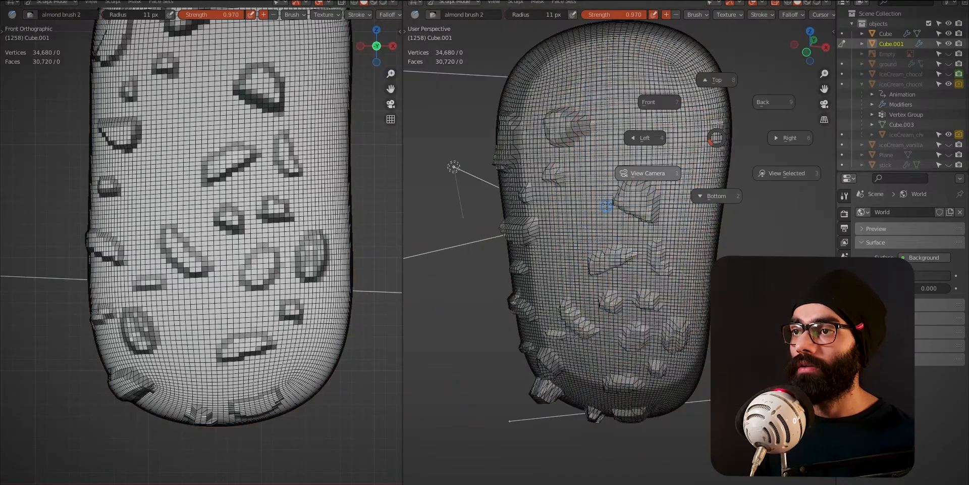
{"action": "left_click", "coordinate": [658, 102]}
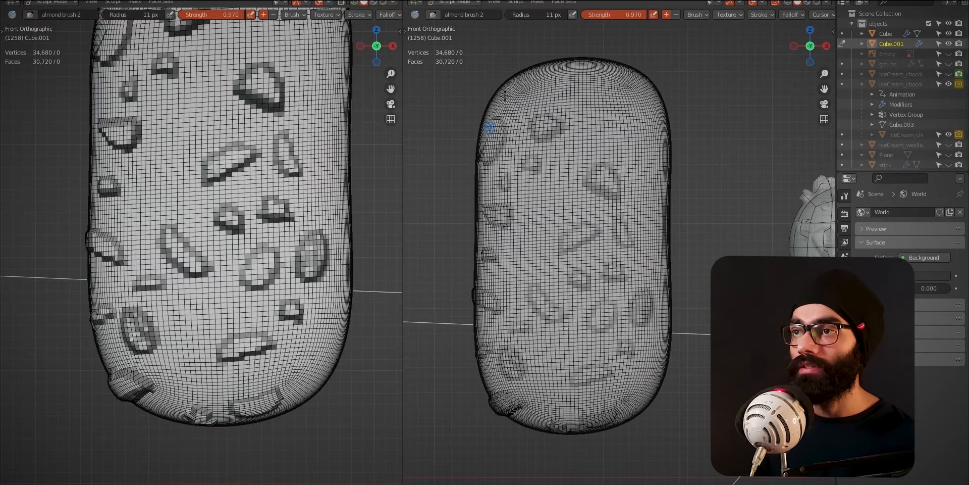
Show the modifiers of Cube.001 in a widened Properties editor and expand the Multires settings
{"action": "left_click", "coordinate": [844, 320]}
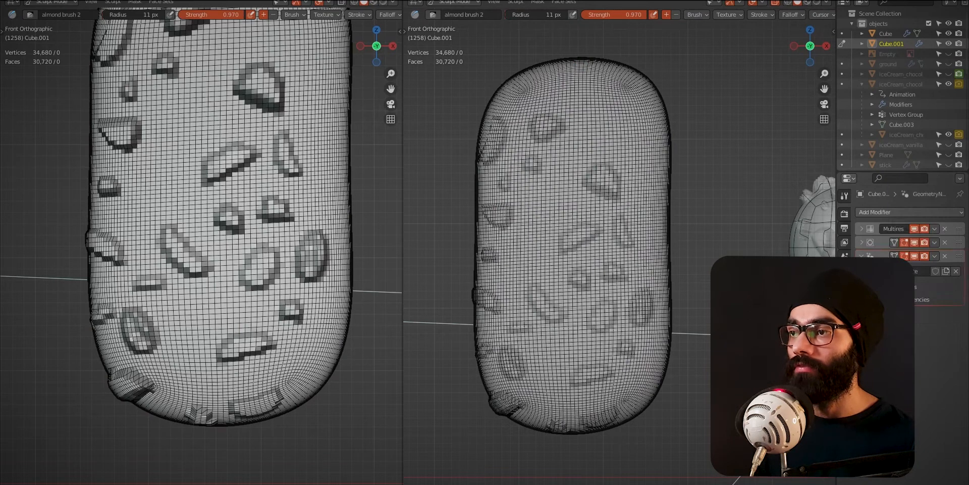
{"action": "left_click_drag", "start_coordinate": [836, 328], "coordinate": [735, 323]}
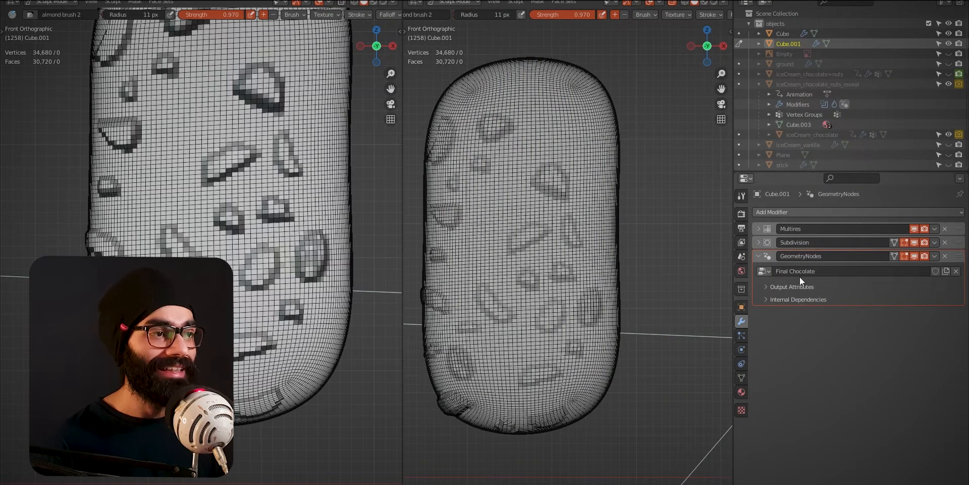
{"action": "left_click", "coordinate": [759, 229]}
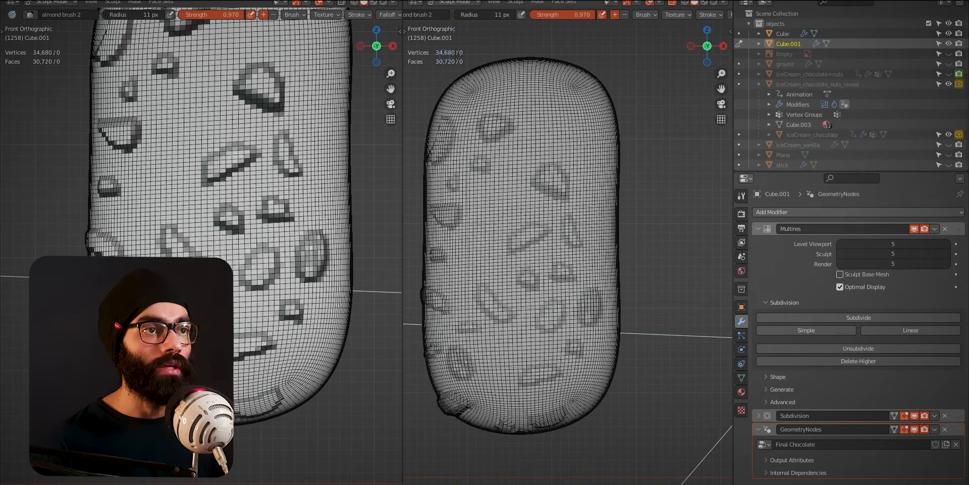
Turn off X-Ray in the second viewport, pass through Object Mode back to Sculpt Mode, and frame Cube.001 larger from the front
{"action": "left_click", "coordinate": [723, 3]}
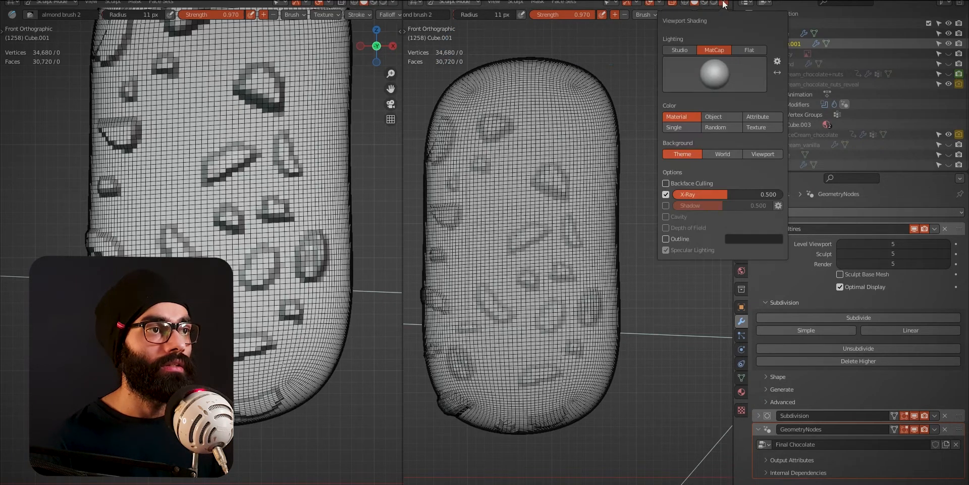
{"action": "key", "text": "ctrl+Tab"}
{"action": "left_click", "coordinate": [485, 251]}
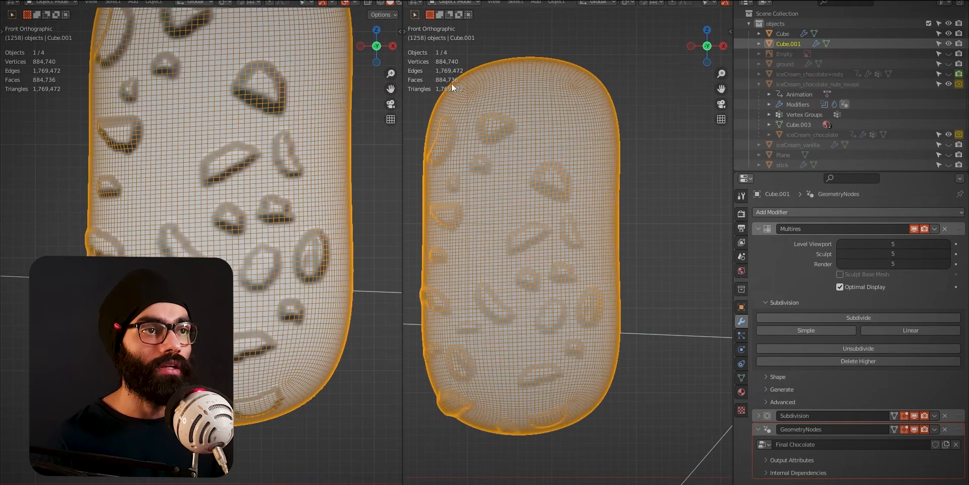
{"action": "key", "text": "ctrl+Tab"}
{"action": "left_click", "coordinate": [622, 251]}
{"action": "mouse_move", "coordinate": [622, 251]}
{"action": "middle_mouse_down"}
{"action": "mouse_move", "coordinate": [568, 255]}
{"action": "mouse_move", "coordinate": [548, 239]}
{"action": "mouse_move", "coordinate": [601, 251]}
{"action": "middle_mouse_up"}
{"action": "middle_click_drag", "start_coordinate": [602, 183], "coordinate": [584, 270]}
{"action": "key", "text": "KP_1"}
{"action": "scroll", "coordinate": [510, 214], "scroll_direction": "up", "scroll_amount": 4}
{"action": "mouse_move", "coordinate": [522, 220]}
{"action": "middle_mouse_down"}
{"action": "mouse_move", "coordinate": [537, 212]}
{"action": "mouse_move", "coordinate": [571, 256]}
{"action": "middle_mouse_up"}
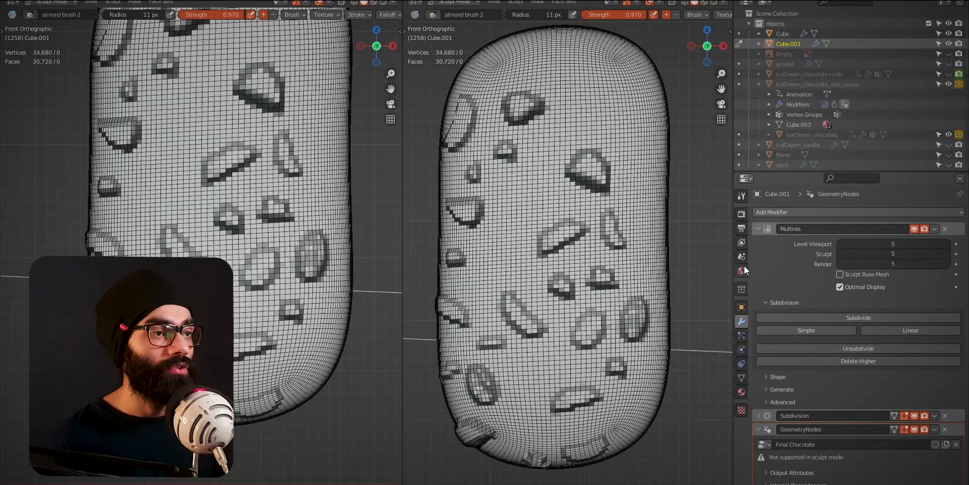
Review the Draw brush's tool settings and the almond_hm_2.png image texture assigned to almond brush 2
{"action": "left_click", "coordinate": [741, 197]}
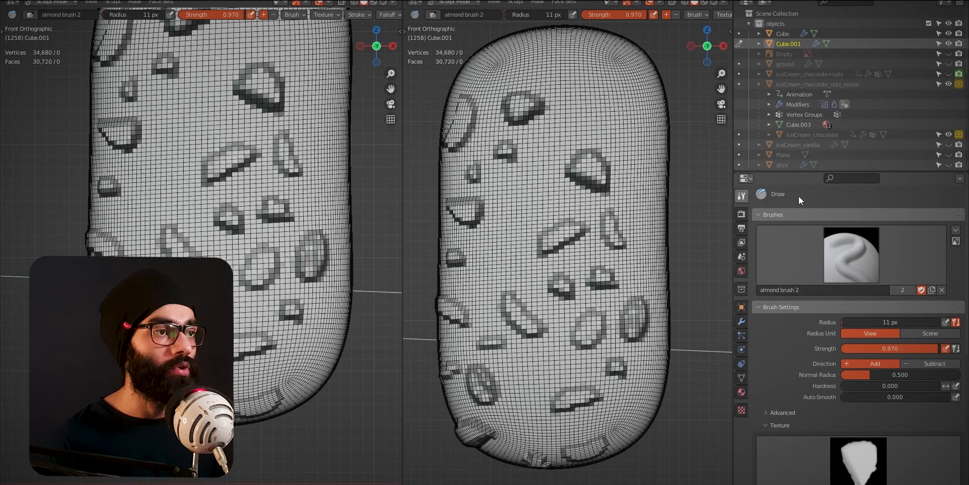
{"action": "left_click", "coordinate": [742, 410]}
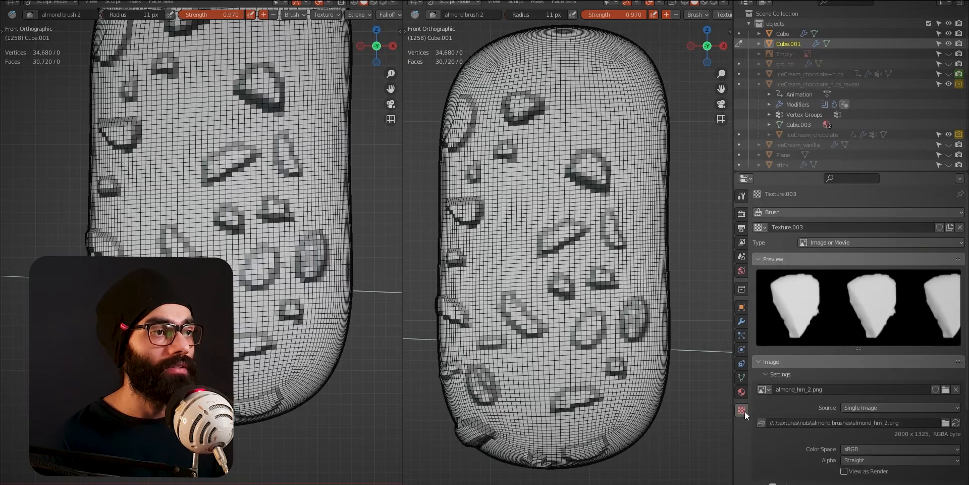
{"action": "left_click", "coordinate": [743, 196]}
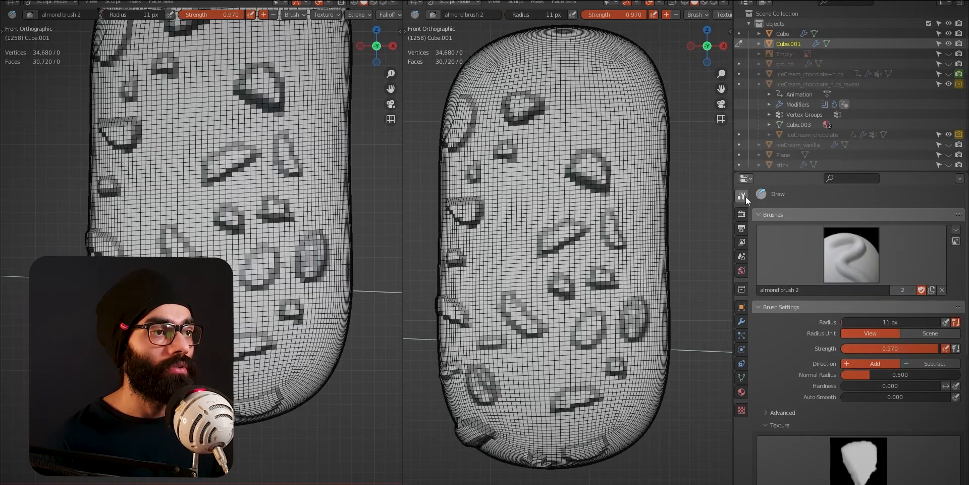
Select almond brush 1 and stamp one almond near the upper end of the ice cream mesh
{"action": "left_click", "coordinate": [838, 257]}
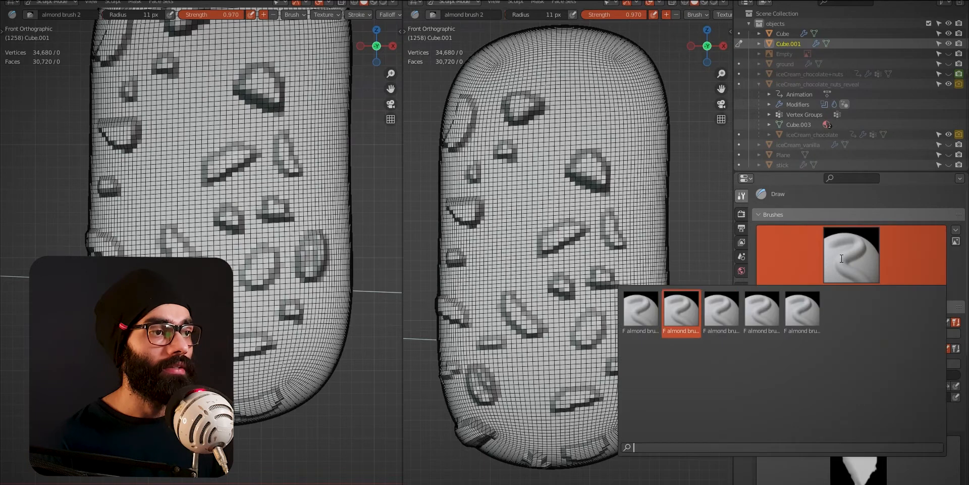
{"action": "left_click", "coordinate": [653, 317]}
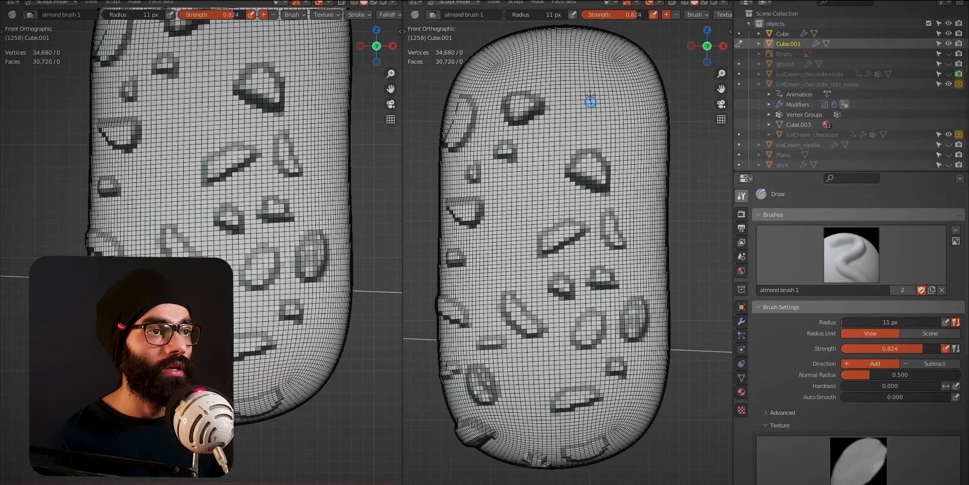
{"action": "left_click_drag", "start_coordinate": [581, 78], "coordinate": [596, 89]}
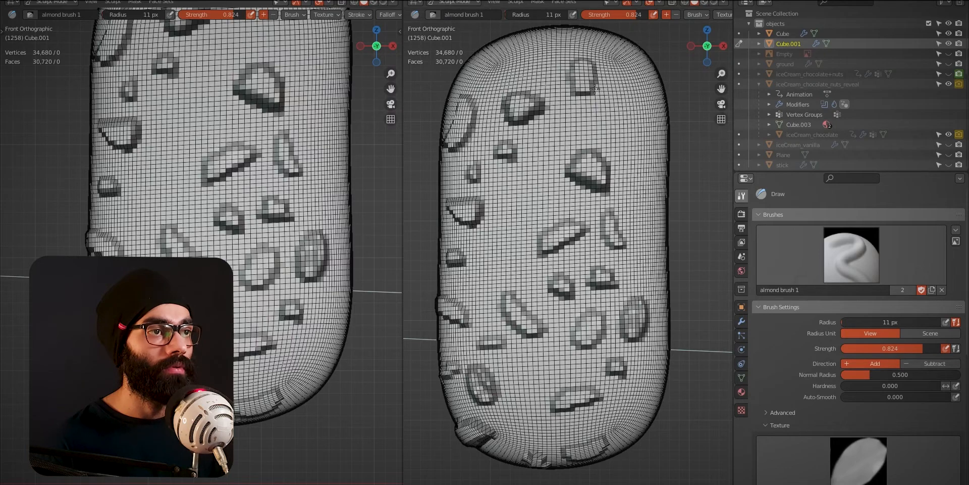
{"action": "mouse_move", "coordinate": [596, 89]}
{"action": "middle_mouse_down"}
{"action": "mouse_move", "coordinate": [581, 159]}
{"action": "mouse_move", "coordinate": [590, 167]}
{"action": "middle_mouse_up"}
Switch the sculpt brush to almond brush 2 and undo the almond stamp near the upper end of the ice cream
{"action": "left_click", "coordinate": [851, 253]}
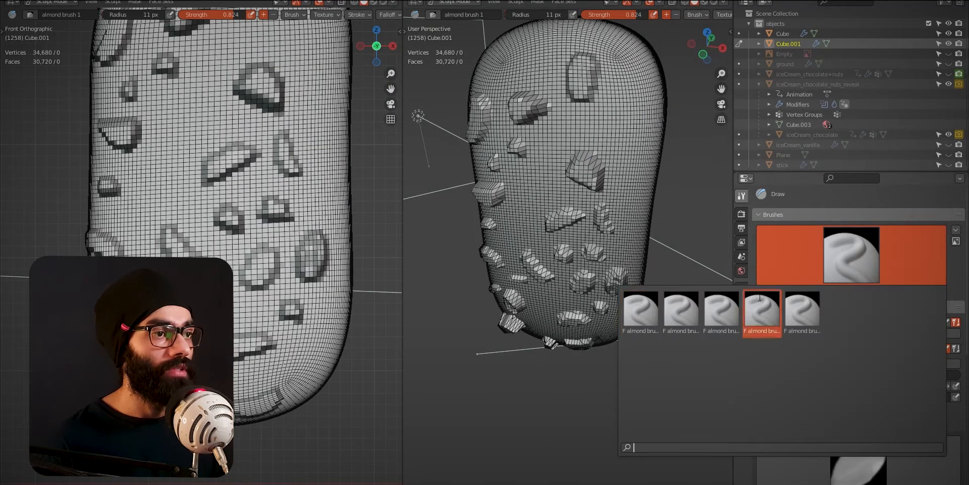
{"action": "left_click", "coordinate": [681, 314]}
{"action": "key", "text": "ctrl+z"}
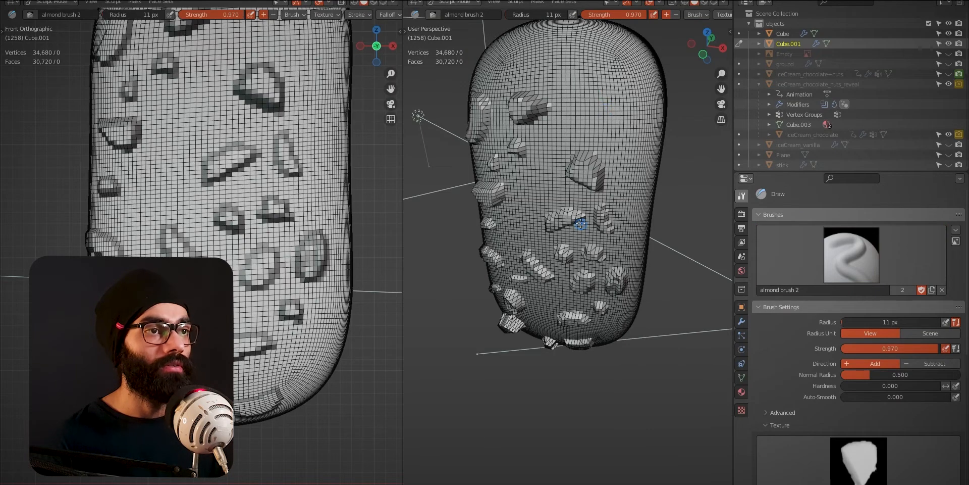
Leave Sculpt Mode on Cube.001, select the nut-covered sphere named Cube, and enter Sculpt Mode on it
{"action": "key", "text": "KP_1"}
{"action": "scroll", "coordinate": [606, 216], "scroll_direction": "up", "scroll_amount": 1}
{"action": "scroll", "coordinate": [628, 223], "scroll_direction": "down", "scroll_amount": 5}
{"action": "middle_click_drag", "start_coordinate": [631, 224], "coordinate": [524, 286], "text": "shift"}
{"action": "scroll", "coordinate": [547, 233], "scroll_direction": "up", "scroll_amount": 5}
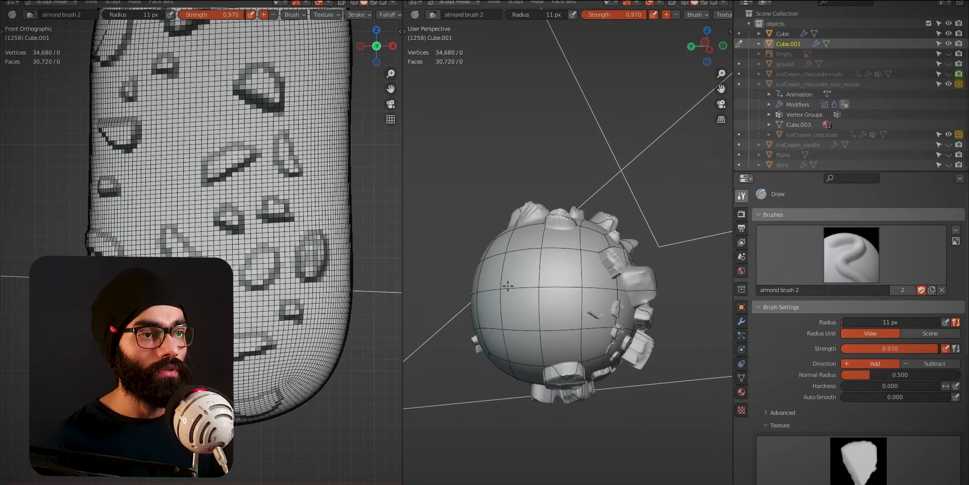
{"action": "key", "text": "ctrl+Tab"}
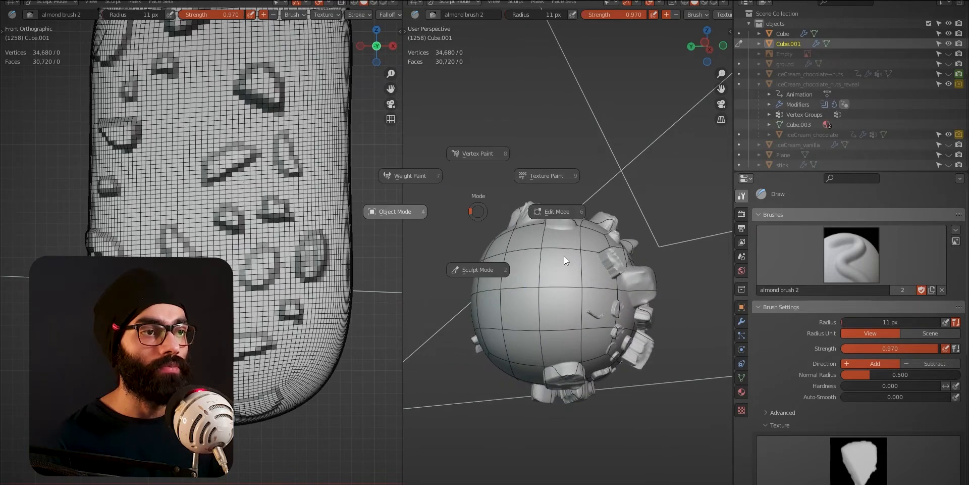
{"action": "left_click", "coordinate": [602, 292]}
{"action": "key", "text": "ctrl+Tab"}
{"action": "left_click", "coordinate": [602, 338]}
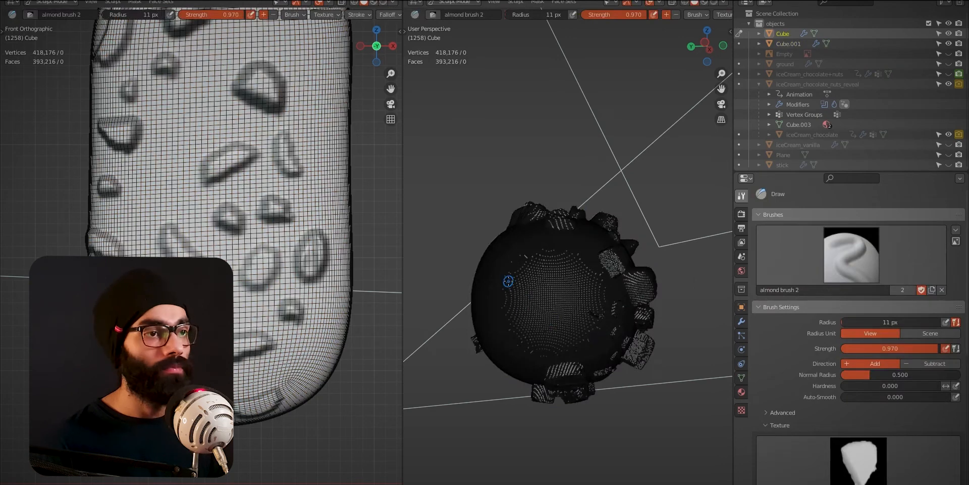
Check the sculpt options and stamp a nut shape on the smooth face of the sphere with almond brush 2
{"action": "scroll", "coordinate": [513, 276], "scroll_direction": "up", "scroll_amount": 3}
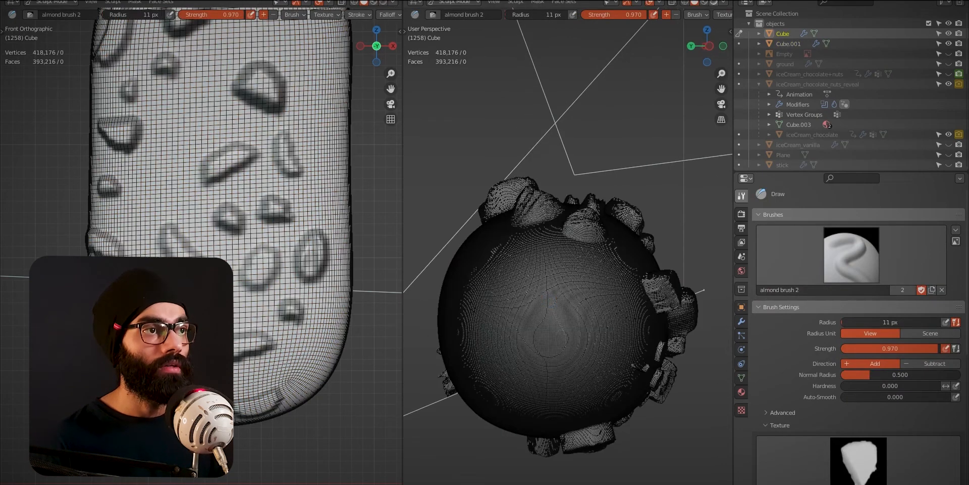
{"action": "scroll", "coordinate": [717, 15], "scroll_direction": "down", "scroll_amount": 8}
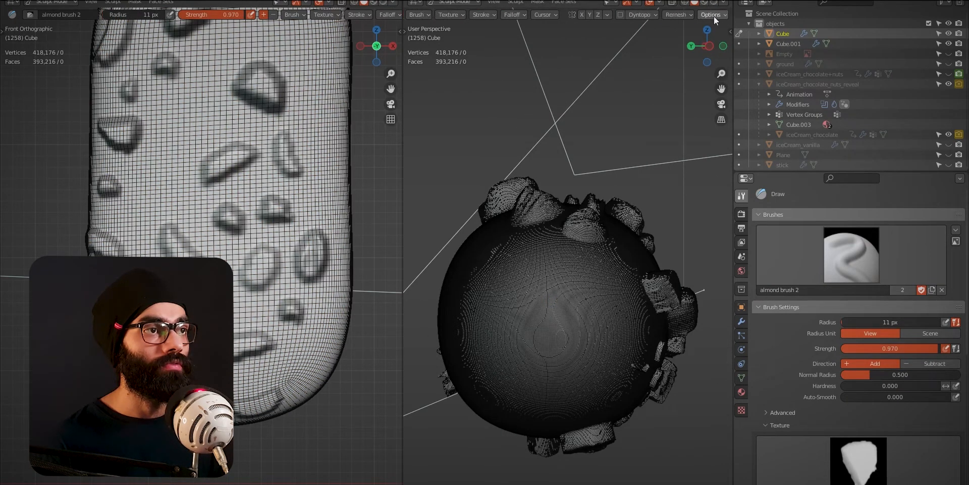
{"action": "left_click", "coordinate": [714, 15]}
{"action": "left_click", "coordinate": [705, 34]}
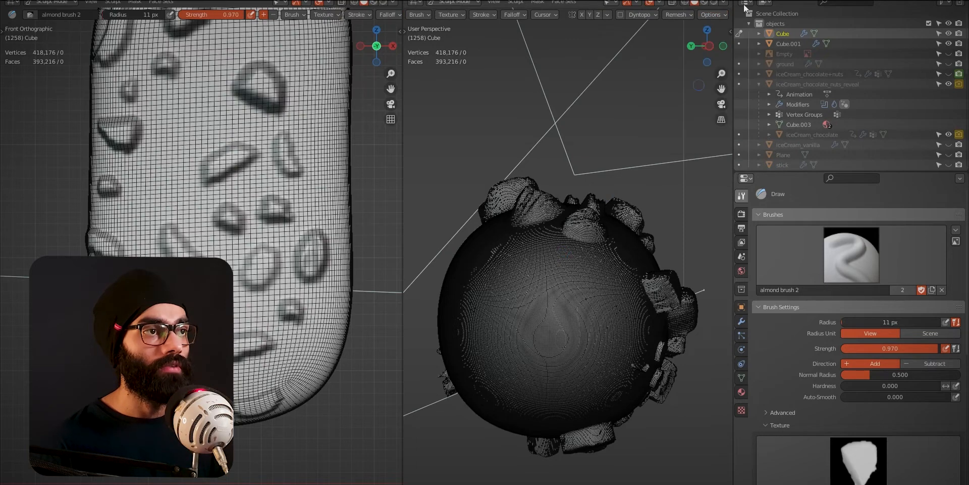
{"action": "left_click", "coordinate": [714, 16]}
{"action": "middle_click_drag", "start_coordinate": [560, 229], "coordinate": [505, 306]}
{"action": "left_click_drag", "start_coordinate": [505, 306], "coordinate": [505, 335]}
{"action": "middle_click_drag", "start_coordinate": [505, 336], "coordinate": [502, 344]}
Select almond brush 4 and stamp a nut shape below the existing stamps on the sphere
{"action": "left_click", "coordinate": [832, 256]}
{"action": "left_click", "coordinate": [722, 312]}
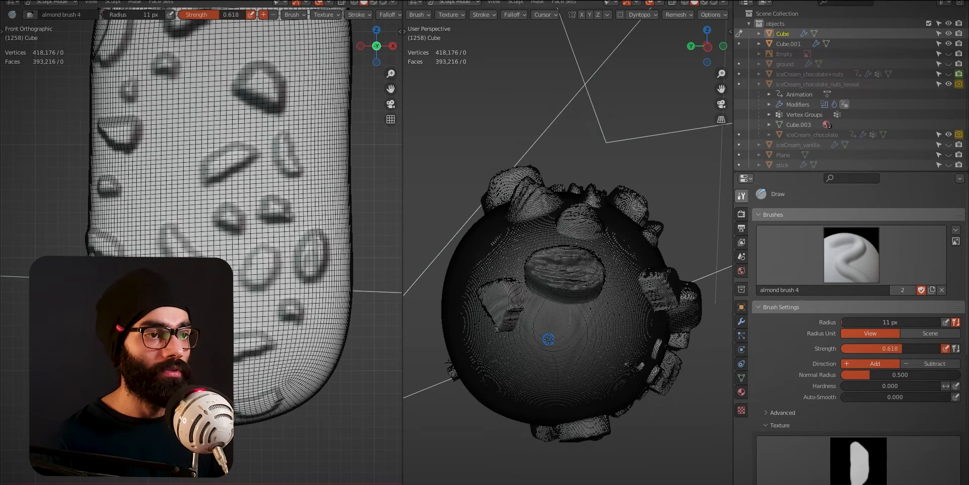
{"action": "mouse_move", "coordinate": [540, 335]}
{"action": "left_mouse_down"}
{"action": "mouse_move", "coordinate": [569, 367]}
{"action": "mouse_move", "coordinate": [583, 361]}
{"action": "left_mouse_up"}
{"action": "mouse_move", "coordinate": [583, 361]}
{"action": "middle_mouse_down"}
{"action": "mouse_move", "coordinate": [547, 315]}
{"action": "mouse_move", "coordinate": [559, 298]}
{"action": "mouse_move", "coordinate": [549, 316]}
{"action": "mouse_move", "coordinate": [548, 306]}
{"action": "middle_mouse_up"}
Select almond brush 5, stamp an elongated nut shape on the lower face of the sphere, and inspect it from the side
{"action": "left_click", "coordinate": [895, 253]}
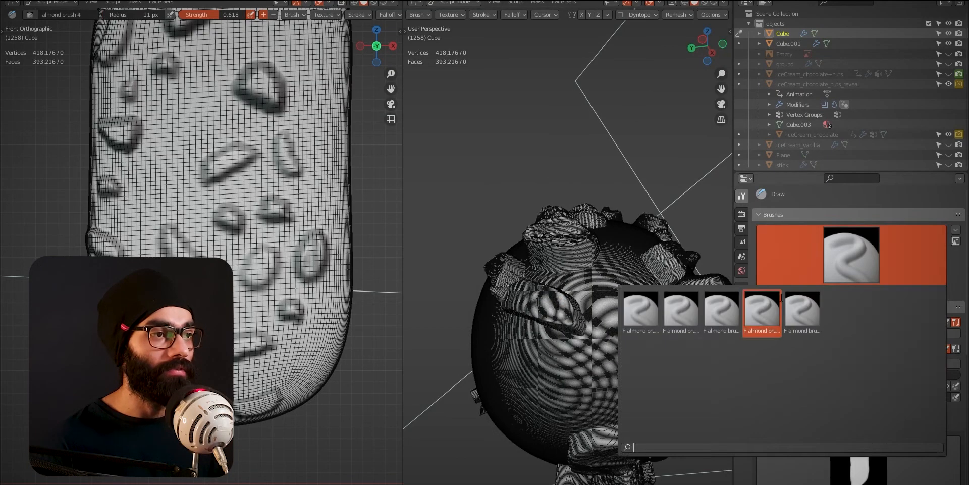
{"action": "left_click", "coordinate": [788, 311]}
{"action": "mouse_move", "coordinate": [557, 368]}
{"action": "left_mouse_down"}
{"action": "mouse_move", "coordinate": [581, 379]}
{"action": "mouse_move", "coordinate": [602, 354]}
{"action": "mouse_move", "coordinate": [596, 379]}
{"action": "left_mouse_up"}
{"action": "mouse_move", "coordinate": [595, 361]}
{"action": "middle_mouse_down"}
{"action": "mouse_move", "coordinate": [600, 296]}
{"action": "mouse_move", "coordinate": [517, 378]}
{"action": "middle_mouse_up"}
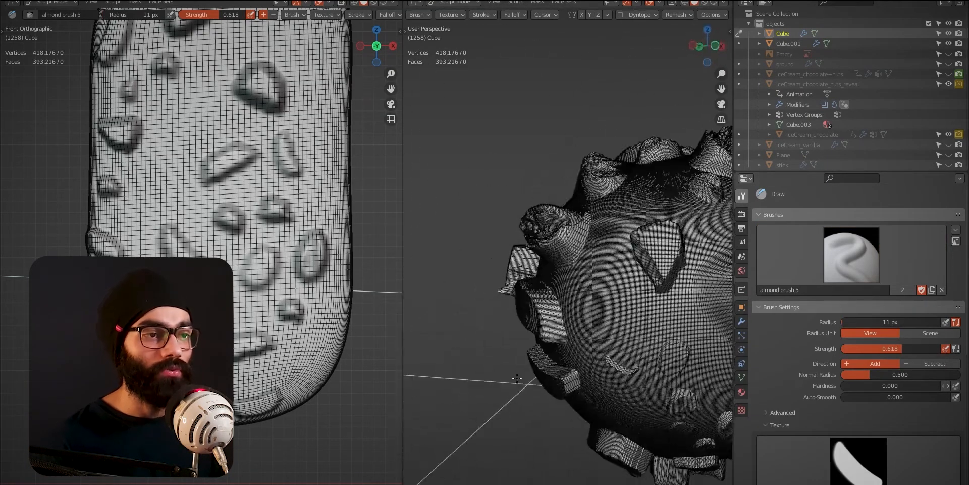
{"action": "middle_click_drag", "start_coordinate": [580, 339], "coordinate": [640, 314]}
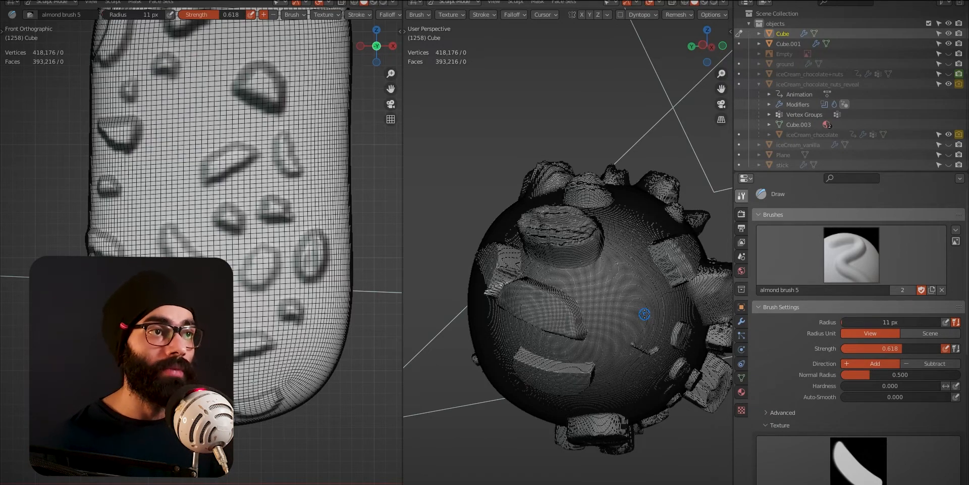
Set almond brush 5's falloff to Smooth and stamp a soft-edged nut in the middle of the sphere
{"action": "middle_click_drag", "start_coordinate": [598, 262], "coordinate": [571, 226]}
{"action": "mouse_move", "coordinate": [587, 265]}
{"action": "middle_mouse_down"}
{"action": "mouse_move", "coordinate": [587, 231]}
{"action": "mouse_move", "coordinate": [589, 268]}
{"action": "mouse_move", "coordinate": [598, 260]}
{"action": "middle_mouse_up"}
{"action": "scroll", "coordinate": [590, 264], "scroll_direction": "up", "scroll_amount": 2}
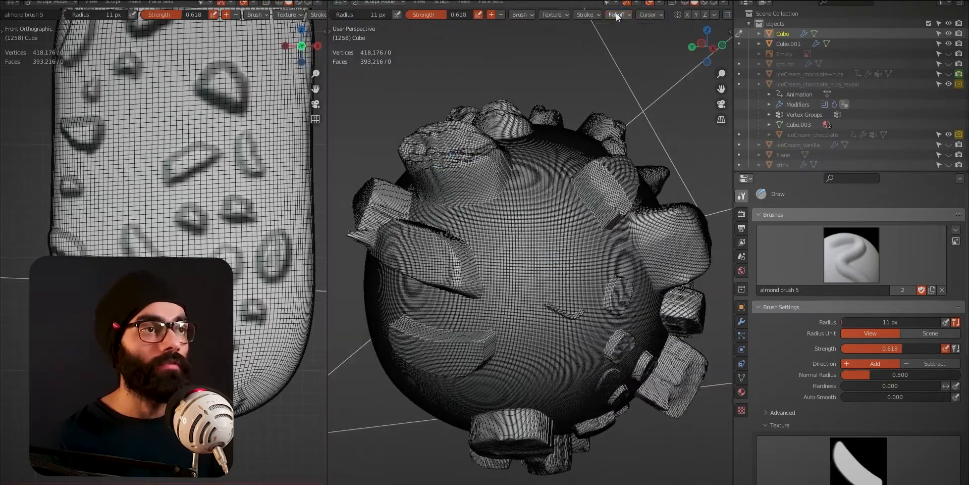
{"action": "left_click", "coordinate": [616, 15]}
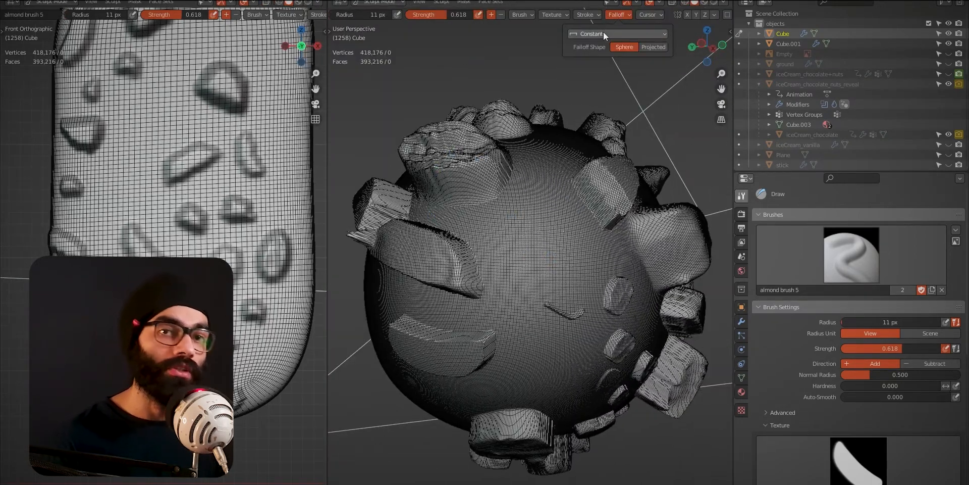
{"action": "left_click", "coordinate": [604, 34]}
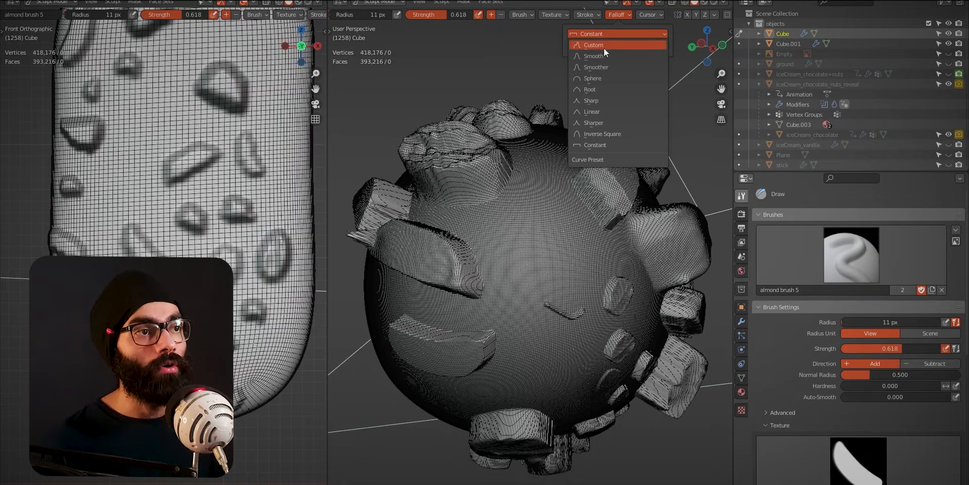
{"action": "left_click", "coordinate": [603, 54]}
{"action": "left_click_drag", "start_coordinate": [551, 238], "coordinate": [498, 270]}
{"action": "middle_click_drag", "start_coordinate": [498, 271], "coordinate": [509, 276]}
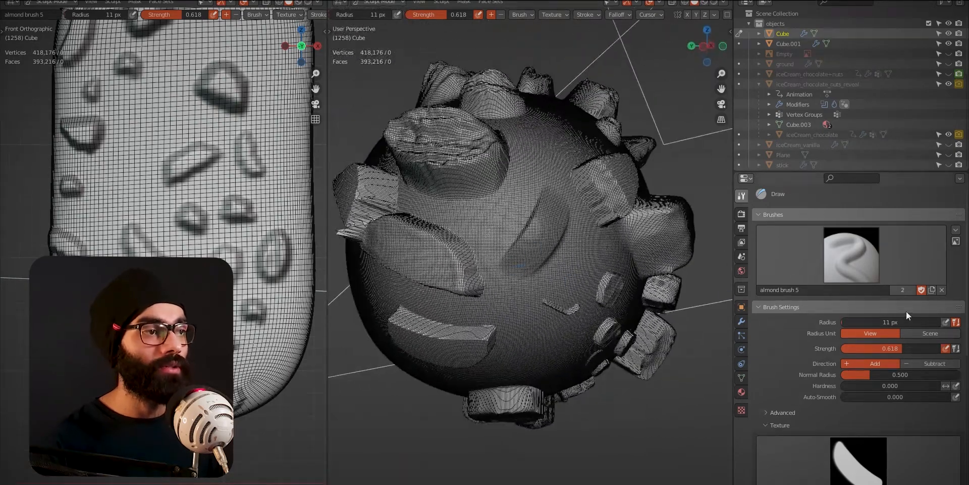
Select almond brush 1 and stamp an almond above the soft-edged nut using its Constant falloff
{"action": "left_click", "coordinate": [851, 255]}
{"action": "left_click", "coordinate": [641, 313]}
{"action": "left_click_drag", "start_coordinate": [561, 161], "coordinate": [565, 177]}
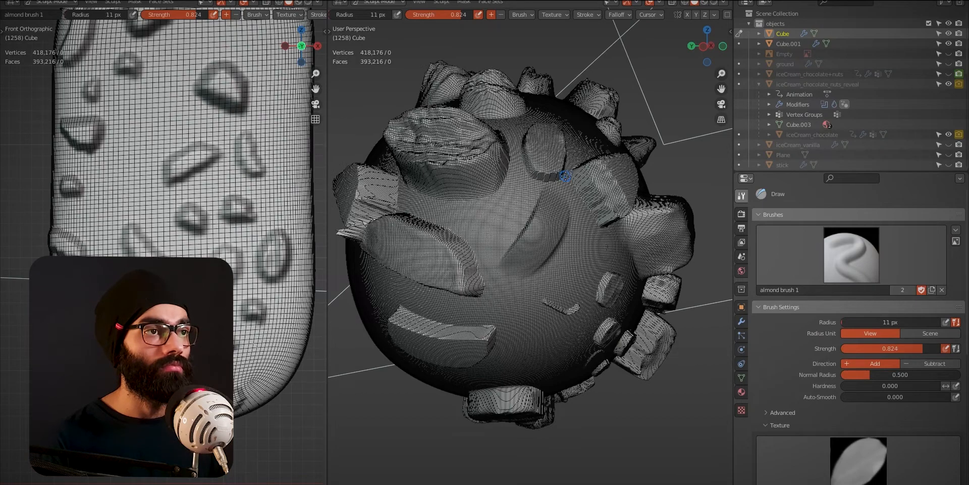
Set almond brush 1's falloff to Smooth and stamp another almond on a free area of the sphere for comparison
{"action": "left_click", "coordinate": [620, 14]}
{"action": "left_click", "coordinate": [607, 32]}
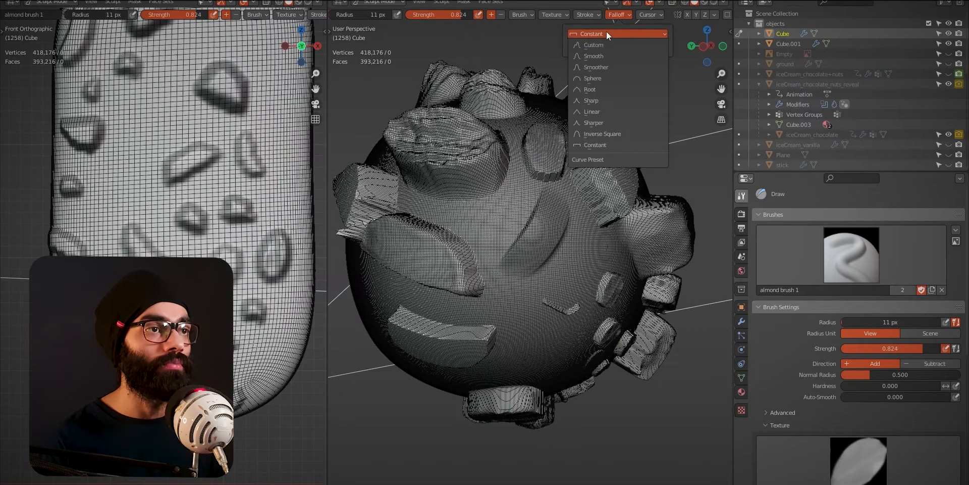
{"action": "left_click", "coordinate": [603, 54]}
{"action": "mouse_move", "coordinate": [556, 167]}
{"action": "middle_mouse_down"}
{"action": "mouse_move", "coordinate": [530, 136]}
{"action": "mouse_move", "coordinate": [523, 206]}
{"action": "mouse_move", "coordinate": [578, 114]}
{"action": "middle_mouse_up"}
{"action": "scroll", "coordinate": [545, 183], "scroll_direction": "up", "scroll_amount": 3}
{"action": "left_click_drag", "start_coordinate": [579, 114], "coordinate": [624, 142]}
{"action": "mouse_move", "coordinate": [623, 141]}
{"action": "middle_mouse_down"}
{"action": "mouse_move", "coordinate": [545, 175]}
{"action": "mouse_move", "coordinate": [554, 176]}
{"action": "middle_mouse_up"}
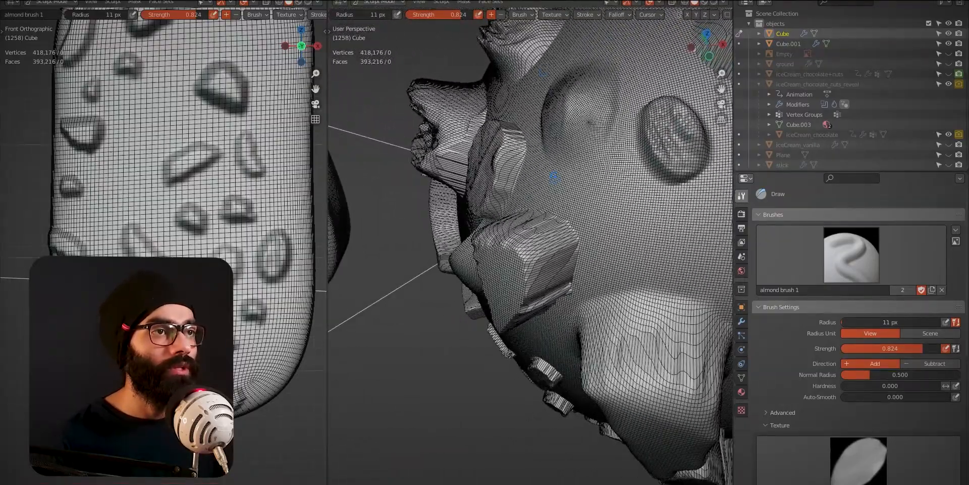
Check almond brush 1's stroke and falloff settings, then stamp a small soft bump beside the ridged almond
{"action": "left_click", "coordinate": [585, 14]}
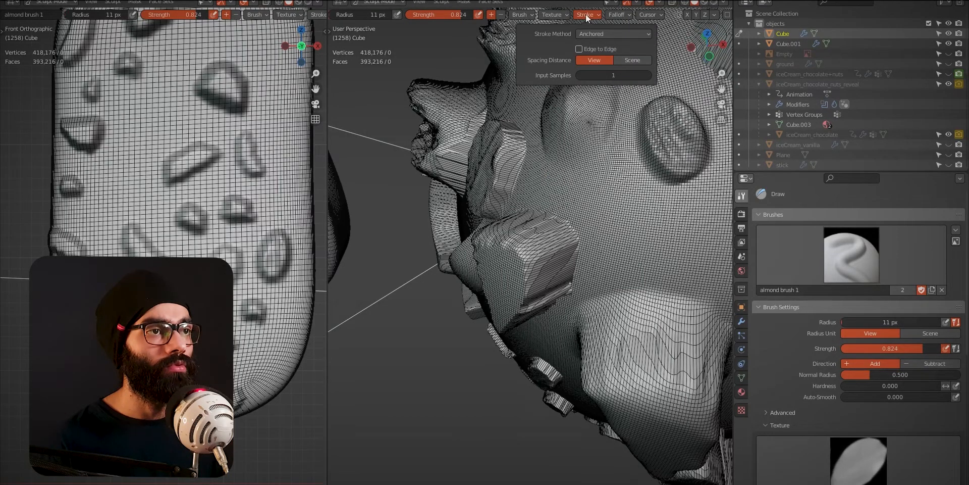
{"action": "left_click", "coordinate": [609, 14]}
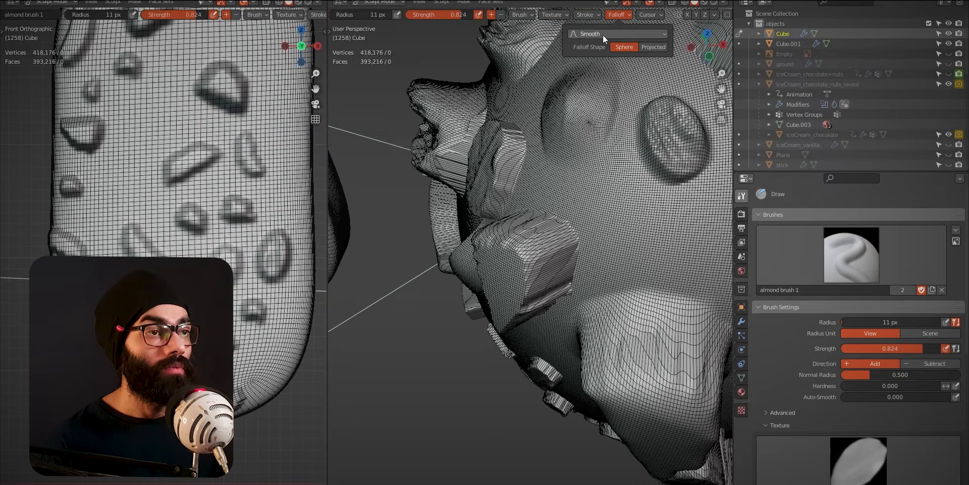
{"action": "left_click_drag", "start_coordinate": [612, 198], "coordinate": [628, 205]}
{"action": "middle_click_drag", "start_coordinate": [648, 212], "coordinate": [504, 31]}
Set almond brush 1's falloff to Constant, stamp a crisp-edged almond beside the soft bump, and compare the two
{"action": "left_click", "coordinate": [614, 14]}
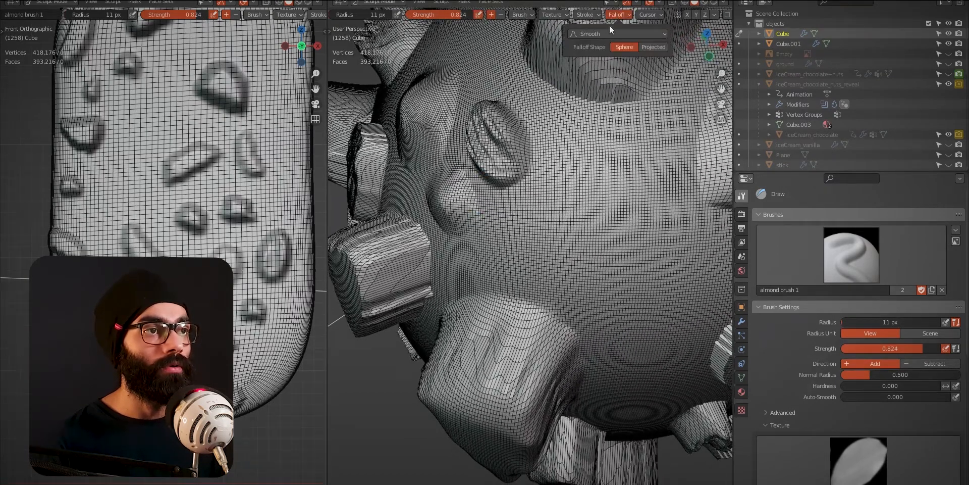
{"action": "left_click", "coordinate": [601, 34]}
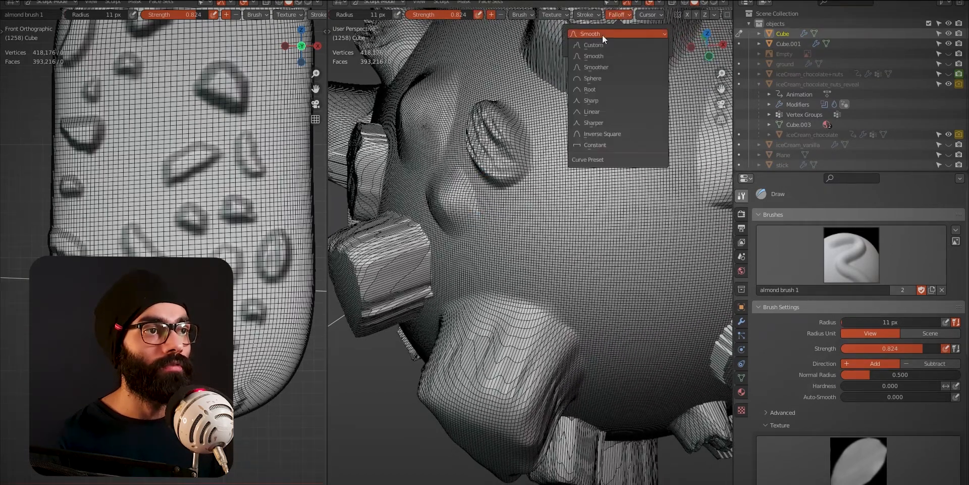
{"action": "left_click", "coordinate": [595, 145]}
{"action": "mouse_move", "coordinate": [536, 221]}
{"action": "left_mouse_down"}
{"action": "mouse_move", "coordinate": [580, 237]}
{"action": "mouse_move", "coordinate": [553, 224]}
{"action": "left_mouse_up"}
{"action": "mouse_move", "coordinate": [553, 225]}
{"action": "middle_mouse_down"}
{"action": "mouse_move", "coordinate": [555, 186]}
{"action": "mouse_move", "coordinate": [513, 231]}
{"action": "middle_mouse_up"}
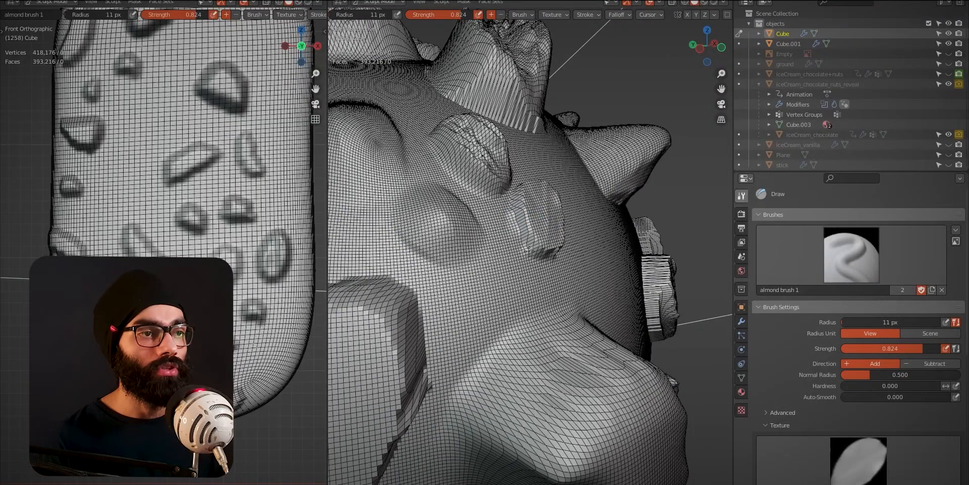
{"action": "middle_click_drag", "start_coordinate": [568, 257], "coordinate": [540, 224]}
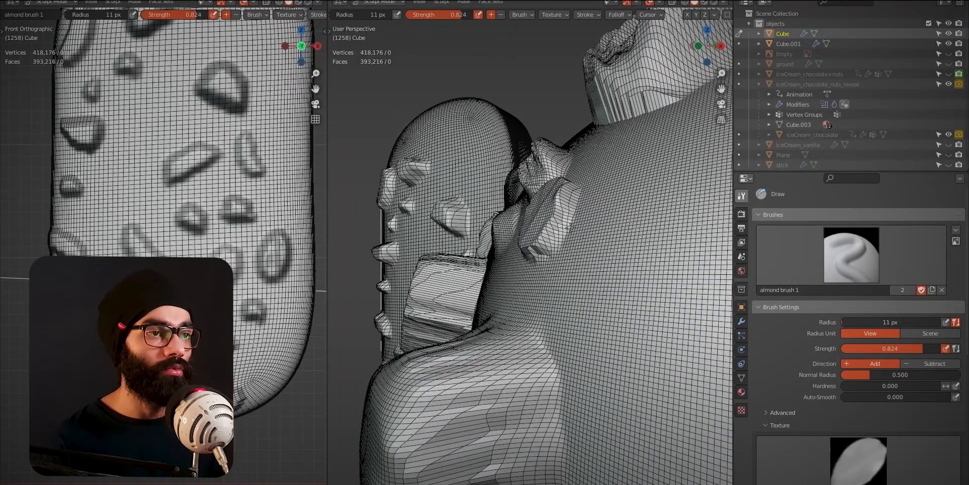
{"action": "mouse_move", "coordinate": [572, 210]}
{"action": "middle_mouse_down"}
{"action": "mouse_move", "coordinate": [613, 238]}
{"action": "mouse_move", "coordinate": [589, 204]}
{"action": "mouse_move", "coordinate": [570, 204]}
{"action": "middle_mouse_up"}
{"action": "scroll", "coordinate": [570, 203], "scroll_direction": "down", "scroll_amount": 3}
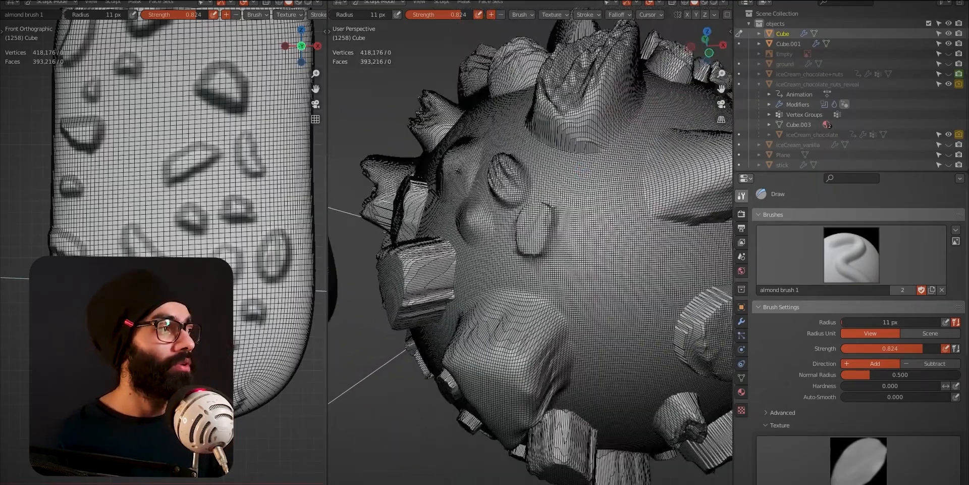
Switch to Materialize to view the curved nut's height preview, and bring up the nut_5_height.bmp document in Photoshop
{"action": "key", "text": "super+Tab"}
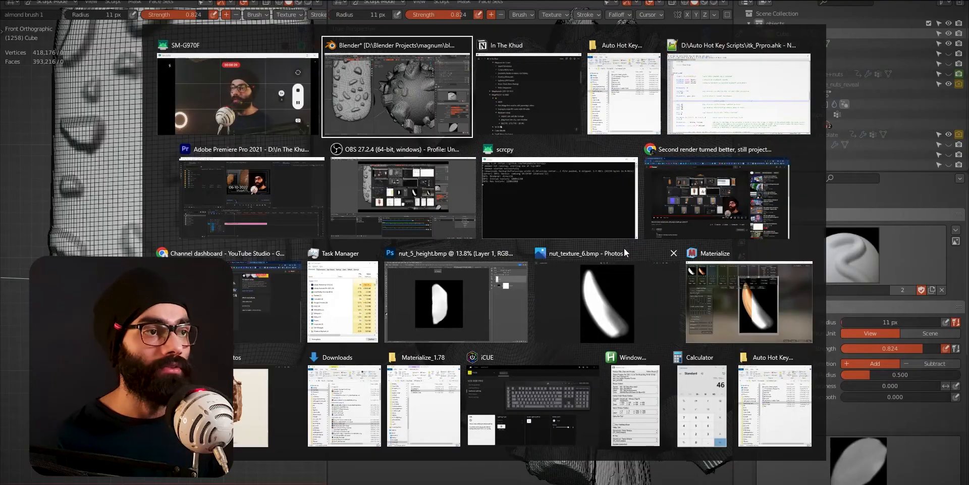
{"action": "left_click", "coordinate": [729, 306]}
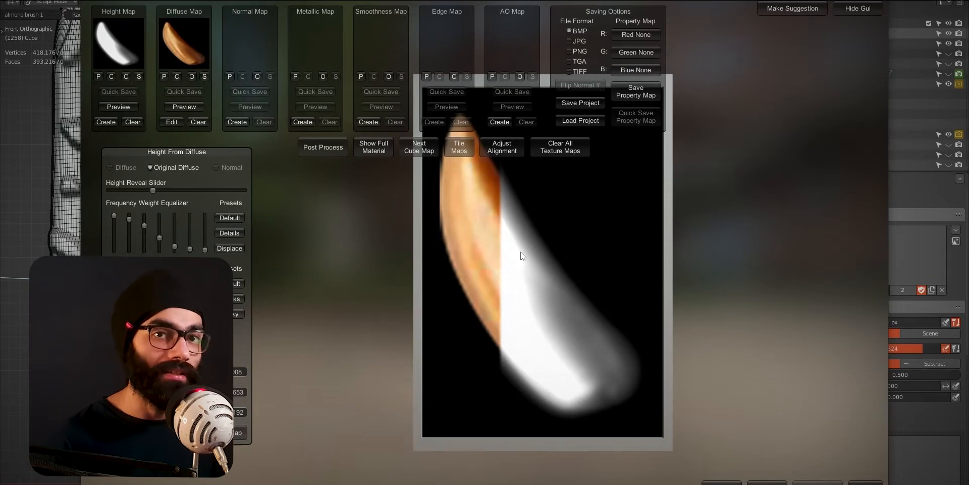
{"action": "key", "text": "alt+Tab"}
{"action": "key", "text": "alt+Tab"}
{"action": "key", "text": "alt+Tab"}
{"action": "key", "text": "alt+Tab"}
{"action": "key", "text": "alt+Tab"}
{"action": "key", "text": "alt+Tab"}
{"action": "key", "text": "alt+Tab"}
{"action": "key", "text": "alt+Tab"}
{"action": "key", "text": "alt+Tab"}
{"action": "key", "text": "alt+Tab"}
{"action": "key", "text": "alt+Tab"}
{"action": "key", "text": "alt+Tab"}
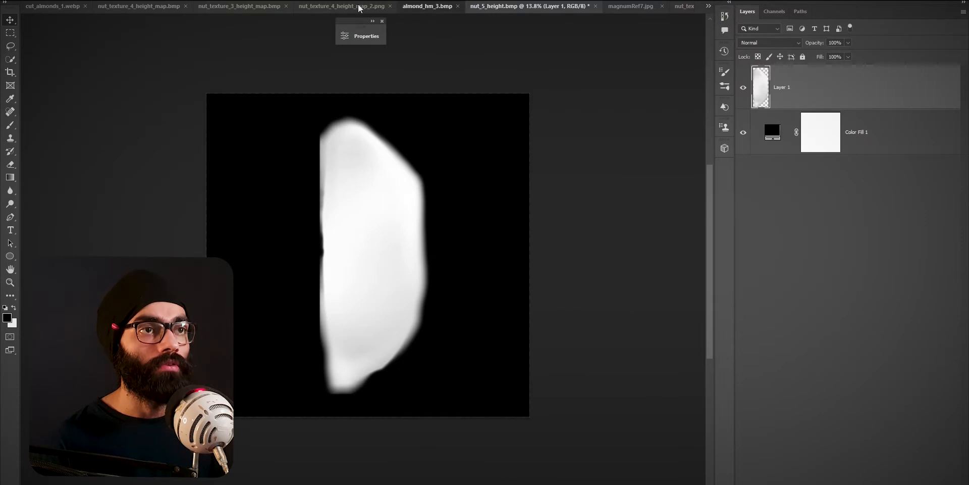
Look through the open nut height maps and the cut_almonds_1.webp source image, returning to nut_texture_3_height_map.bmp
{"action": "left_click", "coordinate": [369, 9]}
{"action": "left_click", "coordinate": [239, 6]}
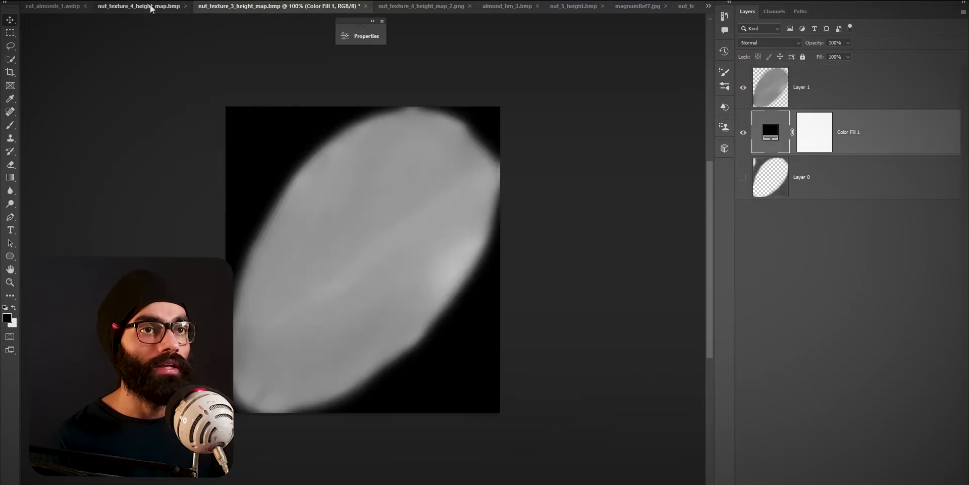
{"action": "left_click", "coordinate": [141, 7]}
{"action": "left_click", "coordinate": [67, 6]}
{"action": "scroll", "coordinate": [398, 285], "scroll_direction": "down", "scroll_amount": 4, "text": "alt"}
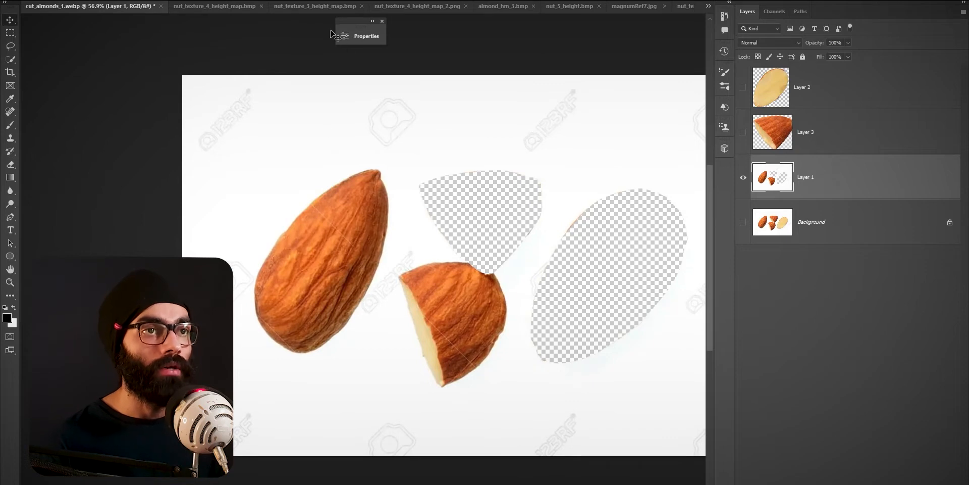
{"action": "left_click", "coordinate": [228, 7]}
{"action": "left_click", "coordinate": [305, 6]}
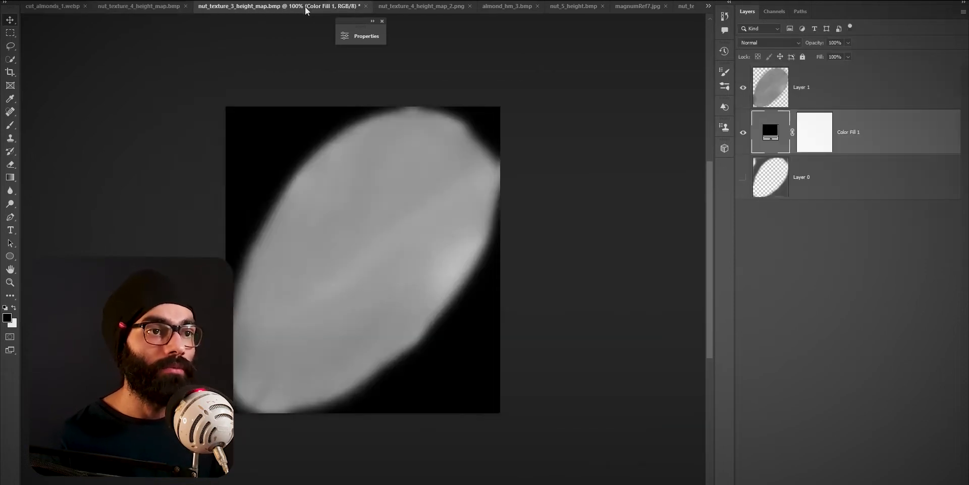
Switch to Materialize, clear the current diffuse map and load nut_texture_5.png in its place
{"action": "key", "text": "alt+Tab"}
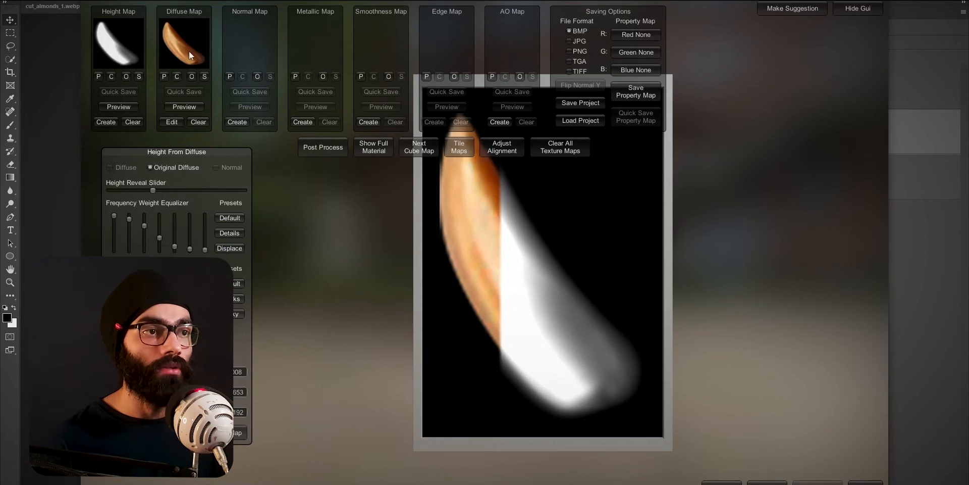
{"action": "left_click", "coordinate": [199, 122]}
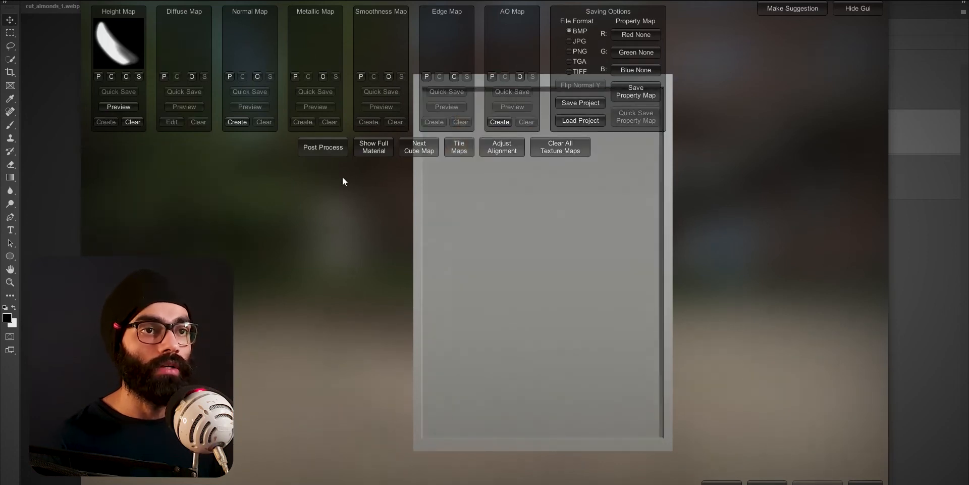
{"action": "left_click", "coordinate": [192, 76]}
{"action": "scroll", "coordinate": [447, 283], "scroll_direction": "down", "scroll_amount": 3}
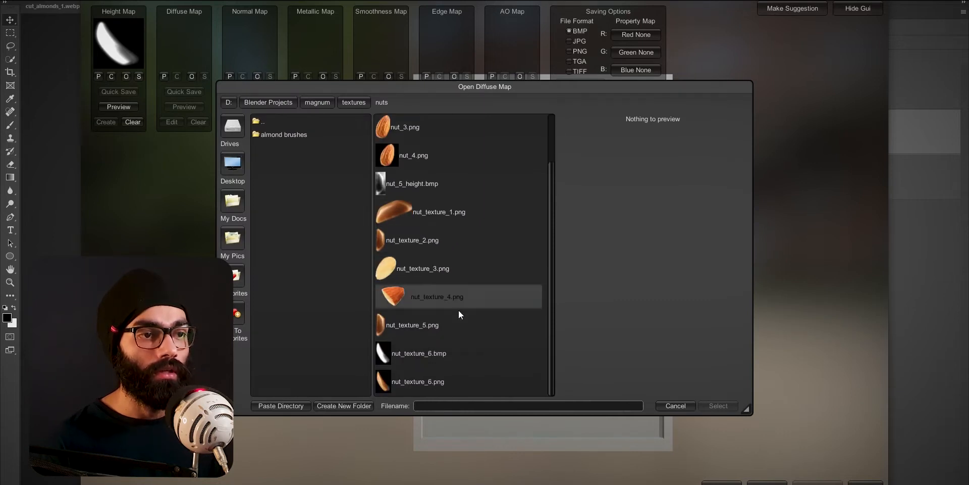
{"action": "double_click", "coordinate": [422, 325]}
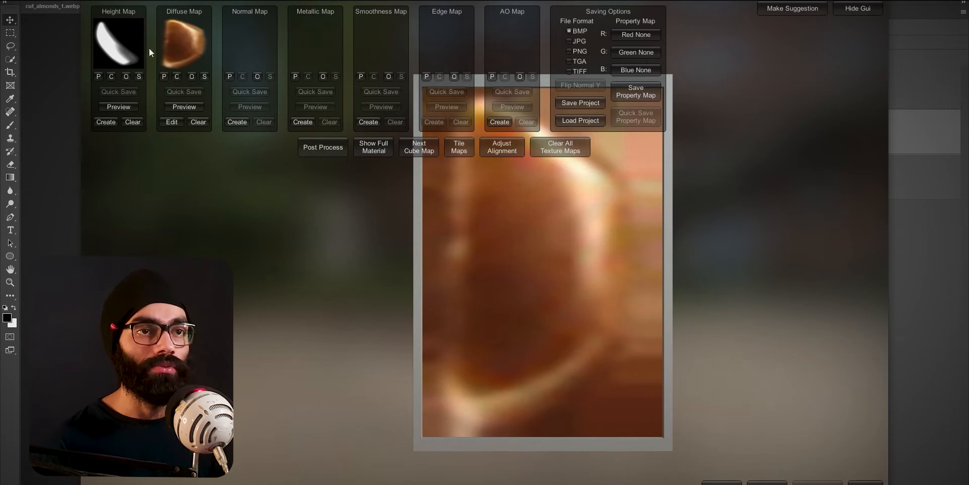
Clear the old height map, generate a new height preview from the diffuse map, and reveal it across the whole plane
{"action": "left_click", "coordinate": [133, 121]}
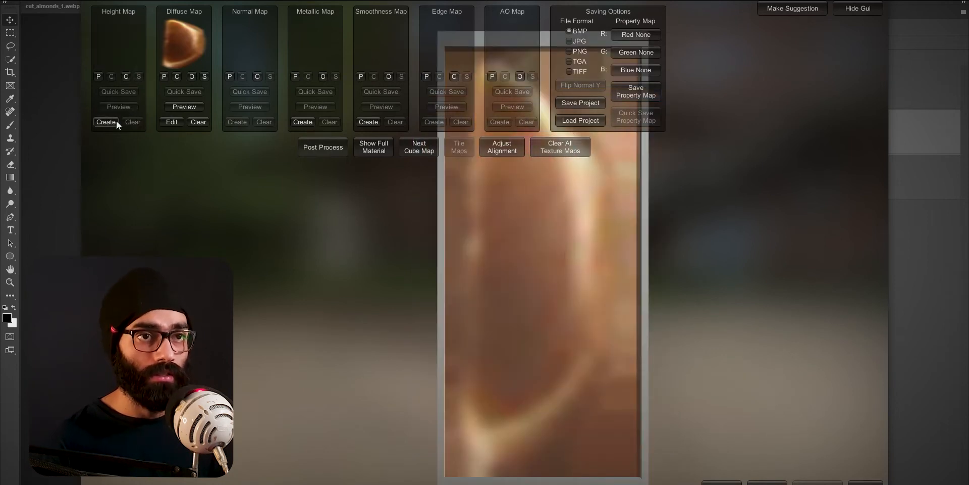
{"action": "left_click", "coordinate": [106, 121]}
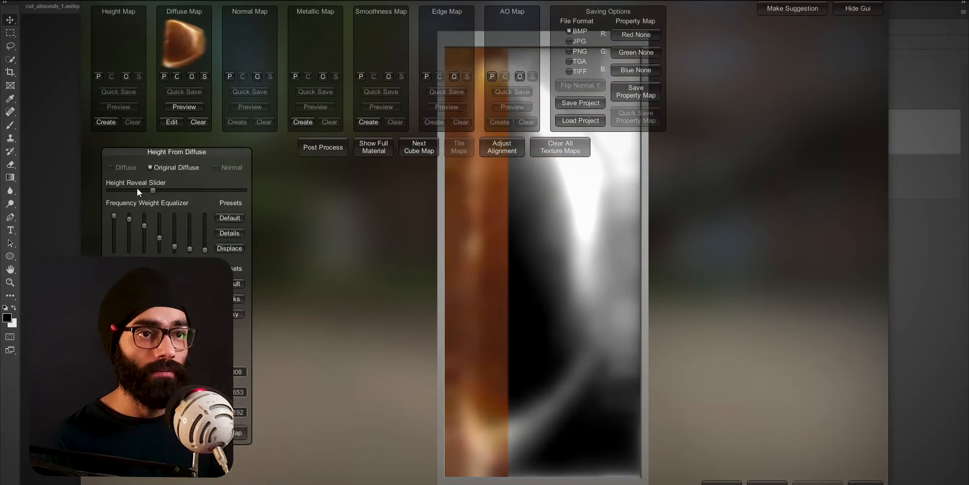
{"action": "left_click_drag", "start_coordinate": [149, 190], "coordinate": [104, 190]}
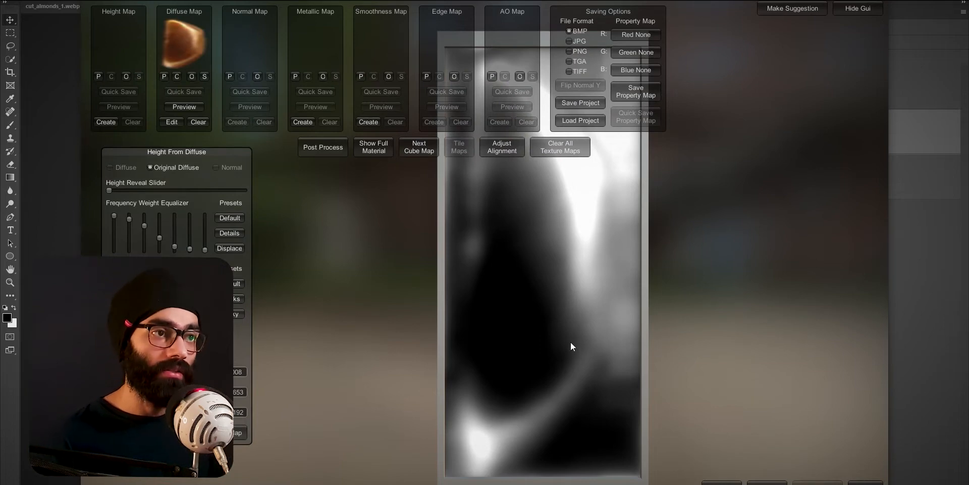
Check the image size of nut_5_height.bmp in Photoshop and look at almond brush 1's texture in Blender, leaving the size unaltered
{"action": "key", "text": "alt+Tab"}
{"action": "left_click", "coordinate": [581, 6]}
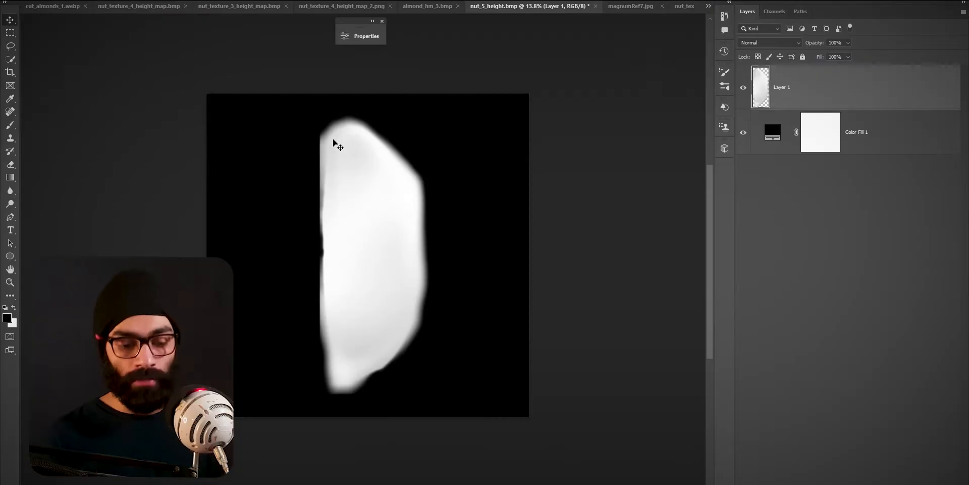
{"action": "key", "text": "ctrl+alt+i"}
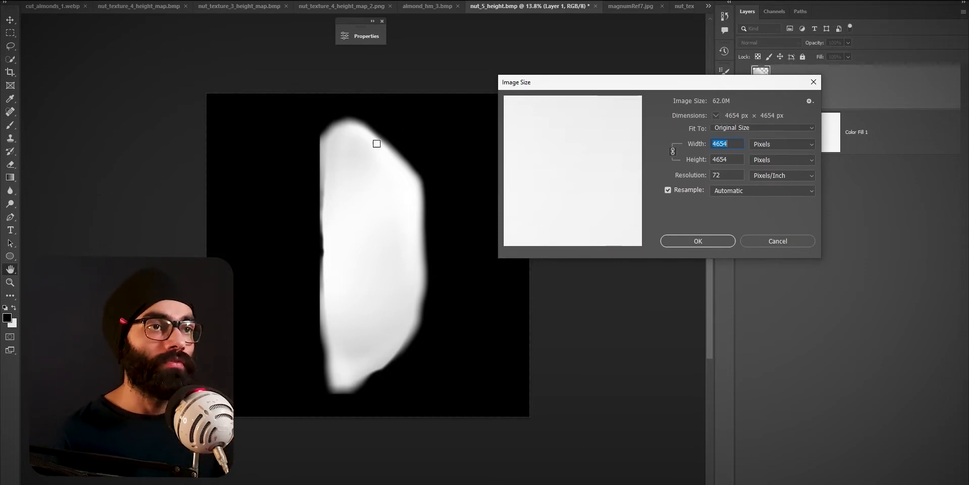
{"action": "key", "text": "alt+Tab"}
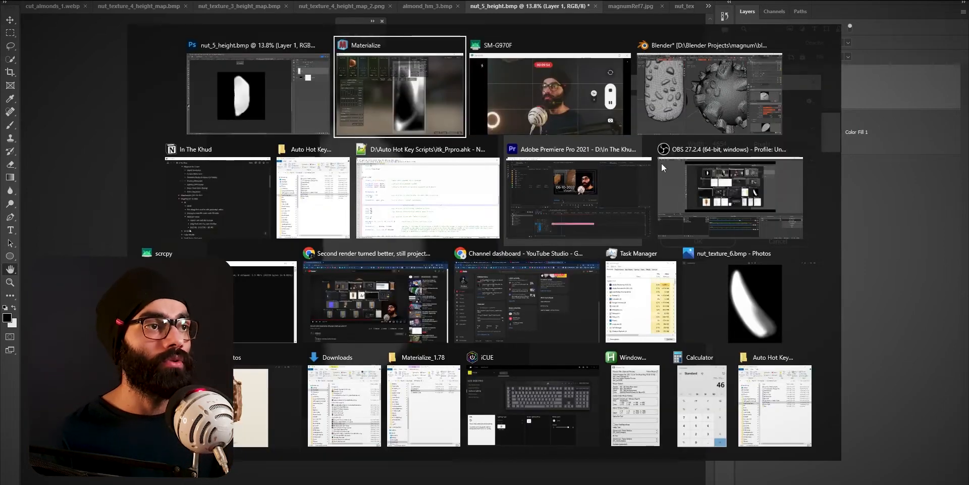
{"action": "left_click", "coordinate": [662, 121]}
{"action": "scroll", "coordinate": [876, 394], "scroll_direction": "down", "scroll_amount": 4}
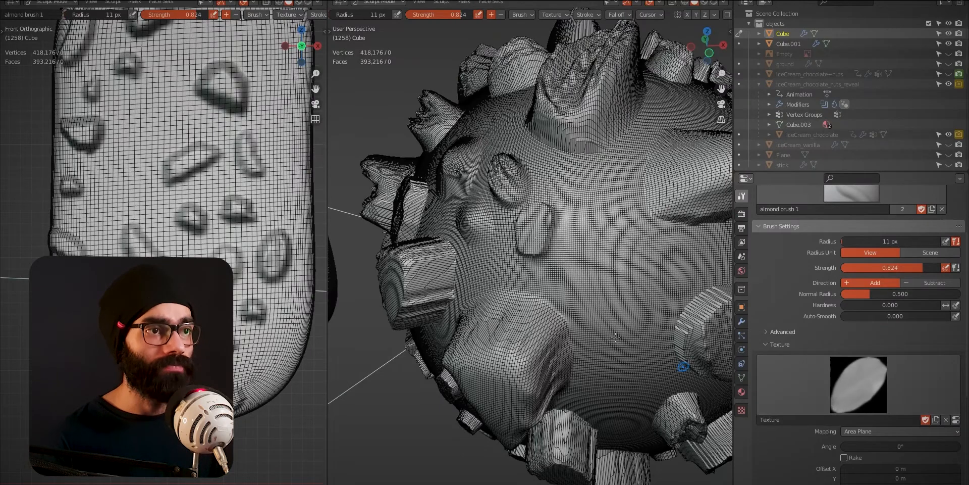
{"action": "key", "text": "alt+Tab"}
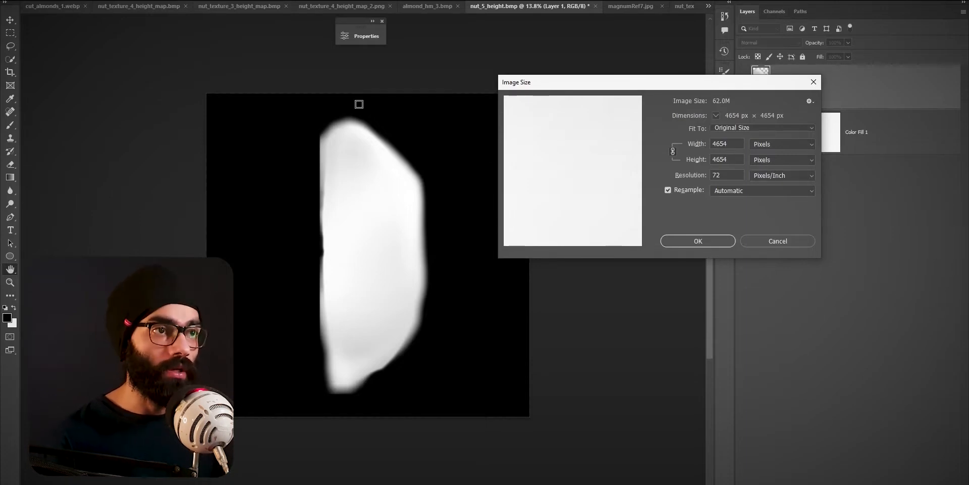
{"action": "left_click", "coordinate": [778, 241]}
Switch to Blender, duplicate almond brush 1 and name the copy almond brush 6
{"action": "key", "text": "alt+Tab"}
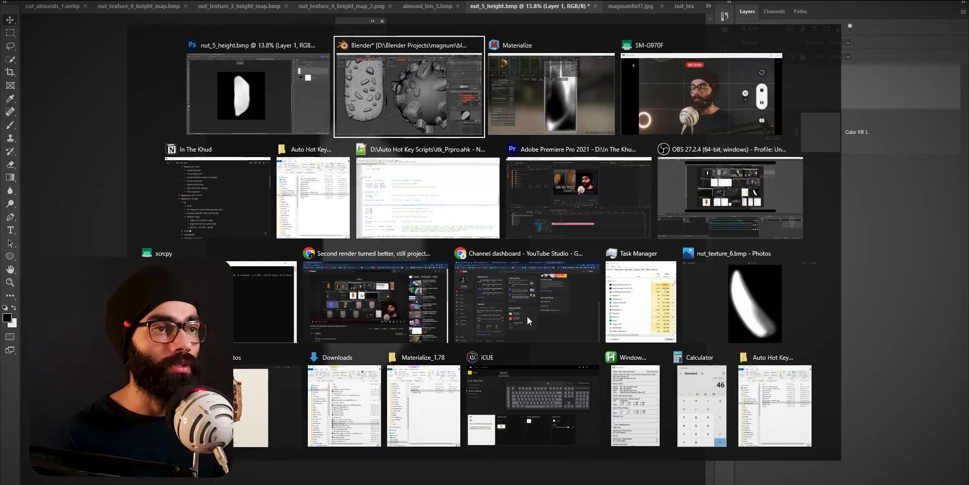
{"action": "scroll", "coordinate": [845, 320], "scroll_direction": "up", "scroll_amount": 2}
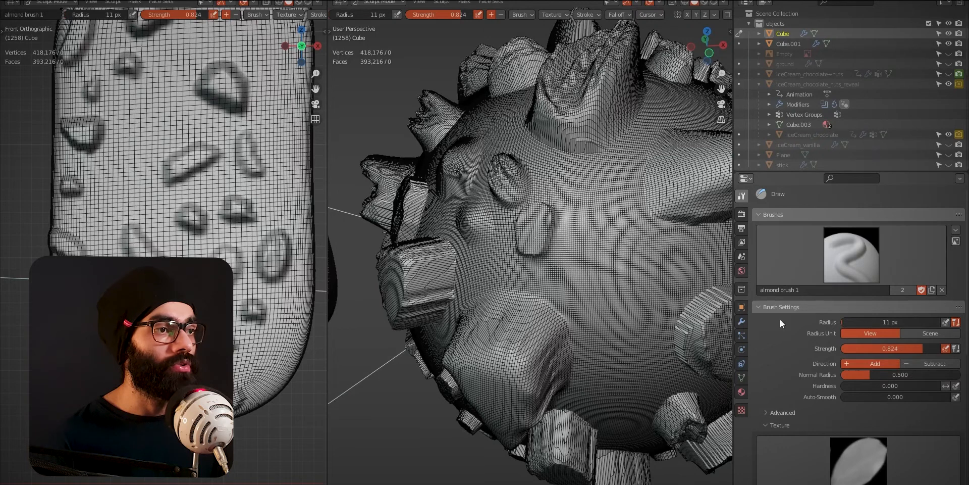
{"action": "left_click", "coordinate": [903, 290]}
{"action": "left_click", "coordinate": [848, 289]}
{"action": "key", "text": "BackSpace"}
{"action": "key", "text": "BackSpace"}
{"action": "key", "text": "BackSpace"}
{"action": "key", "text": "BackSpace"}
{"action": "key", "text": "BackSpace"}
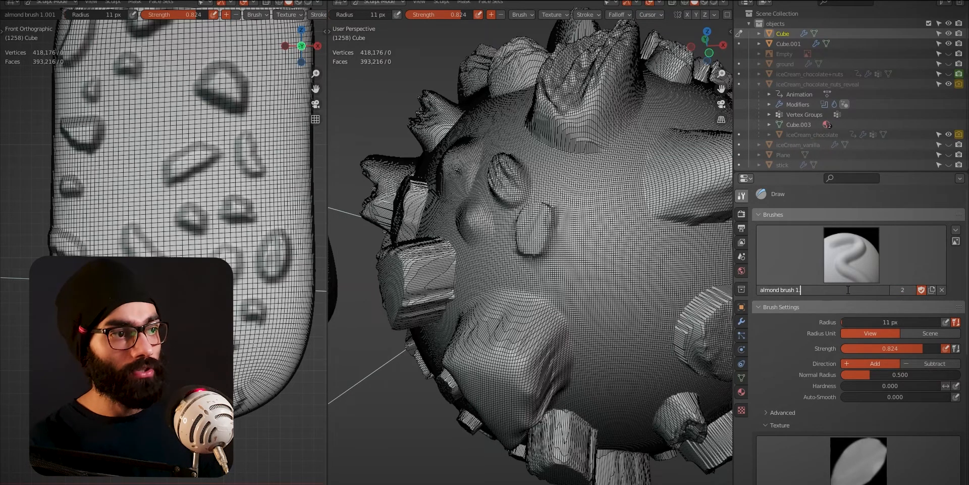
{"action": "type", "text": "6"}
{"action": "key", "text": "Return"}
Replace almond brush 6's inherited texture with a new texture and open its texture settings
{"action": "scroll", "coordinate": [810, 372], "scroll_direction": "down", "scroll_amount": 6}
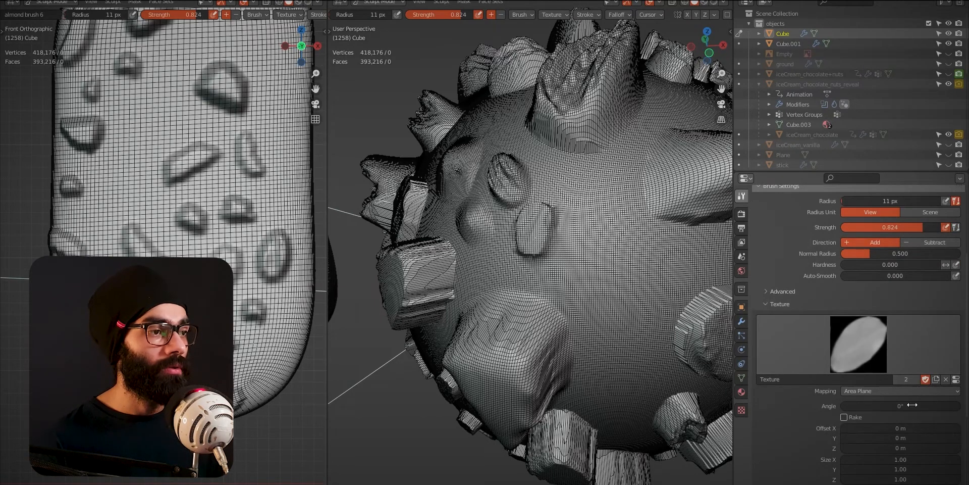
{"action": "left_click", "coordinate": [945, 378]}
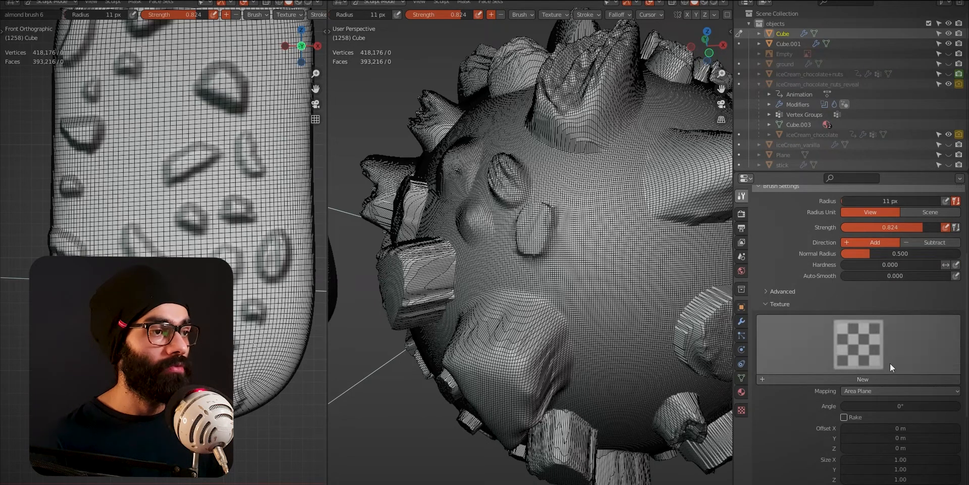
{"action": "left_click", "coordinate": [864, 379]}
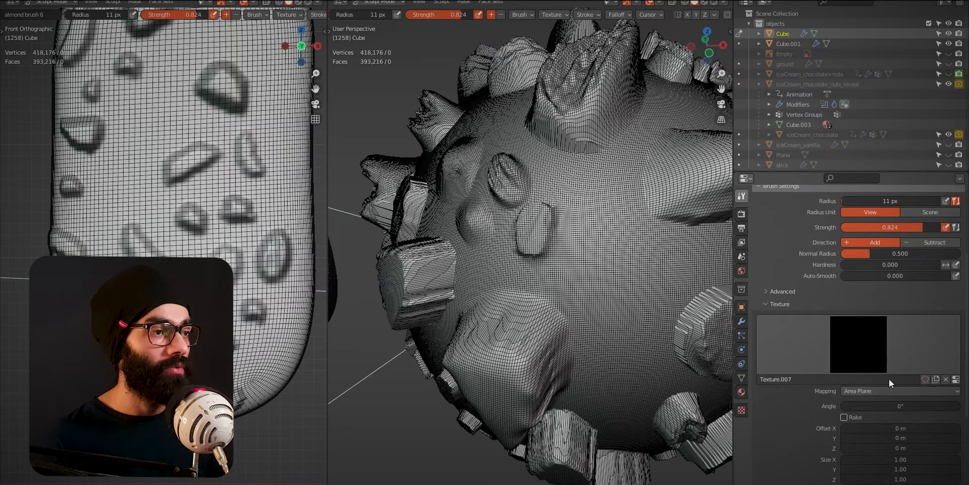
{"action": "left_click", "coordinate": [956, 379]}
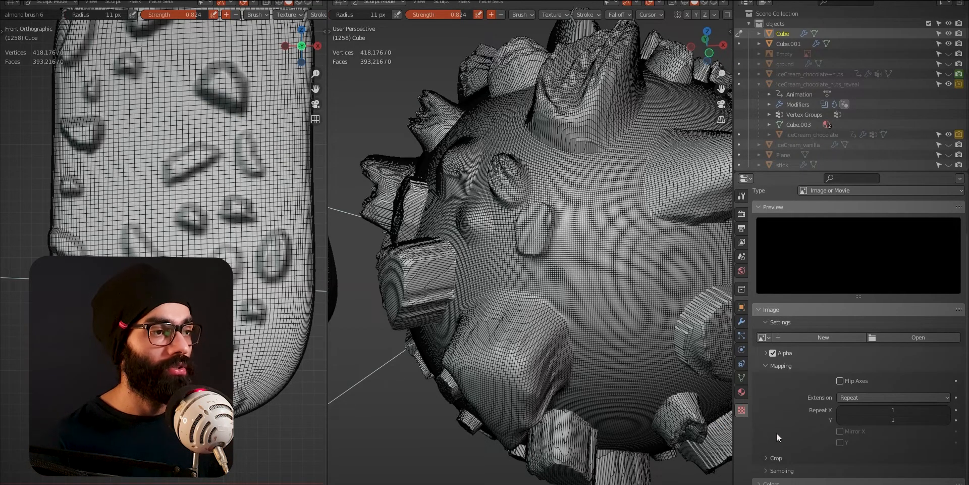
Load almond_hm_4.png from the almond brushes folder as the new texture's image and check its preview
{"action": "left_click", "coordinate": [910, 336]}
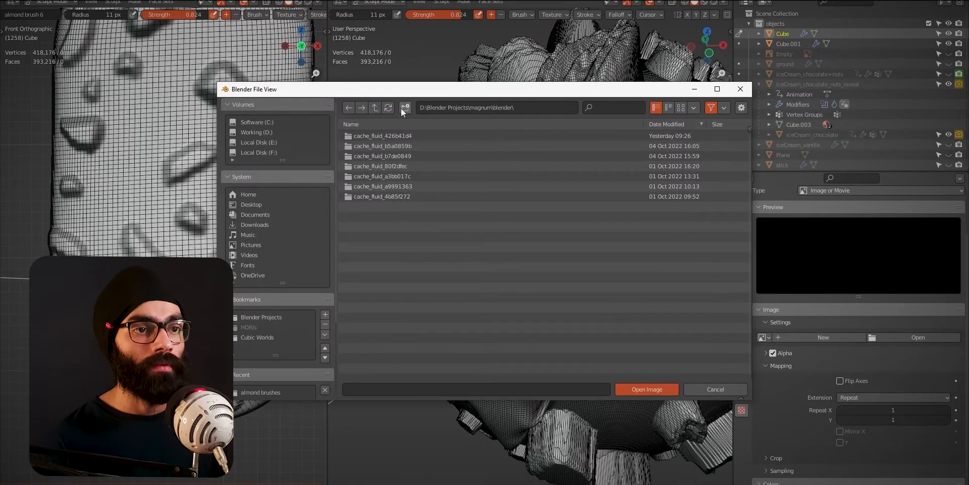
{"action": "scroll", "coordinate": [271, 325], "scroll_direction": "down", "scroll_amount": 4}
{"action": "left_click", "coordinate": [268, 311]}
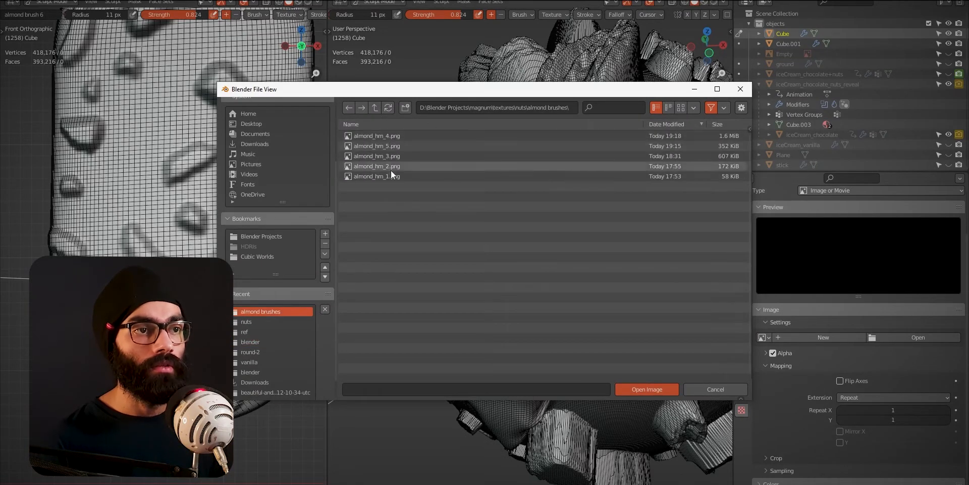
{"action": "double_click", "coordinate": [389, 136]}
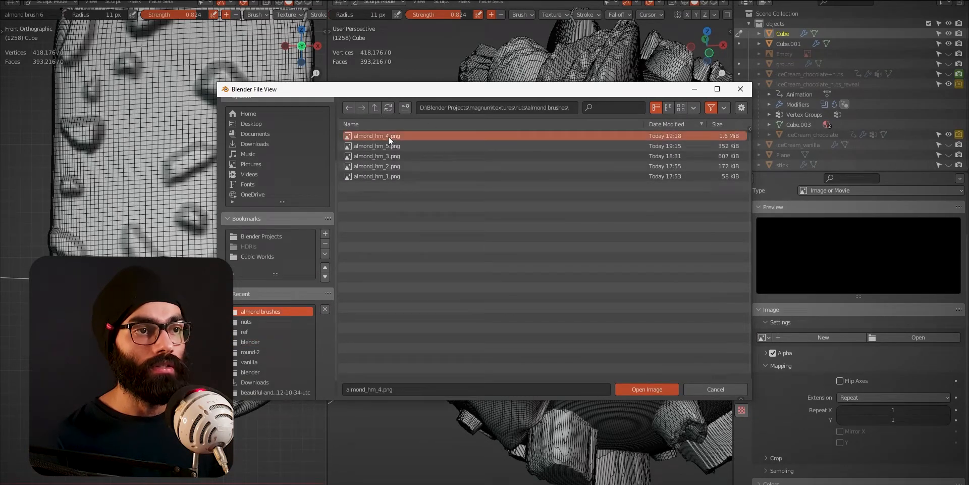
{"action": "scroll", "coordinate": [840, 262], "scroll_direction": "up", "scroll_amount": 2}
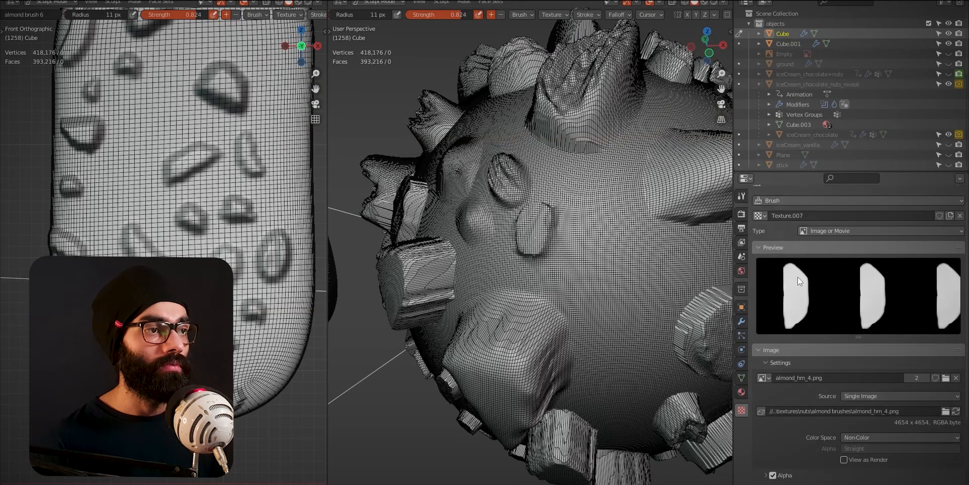
{"action": "scroll", "coordinate": [868, 318], "scroll_direction": "up", "scroll_amount": 1}
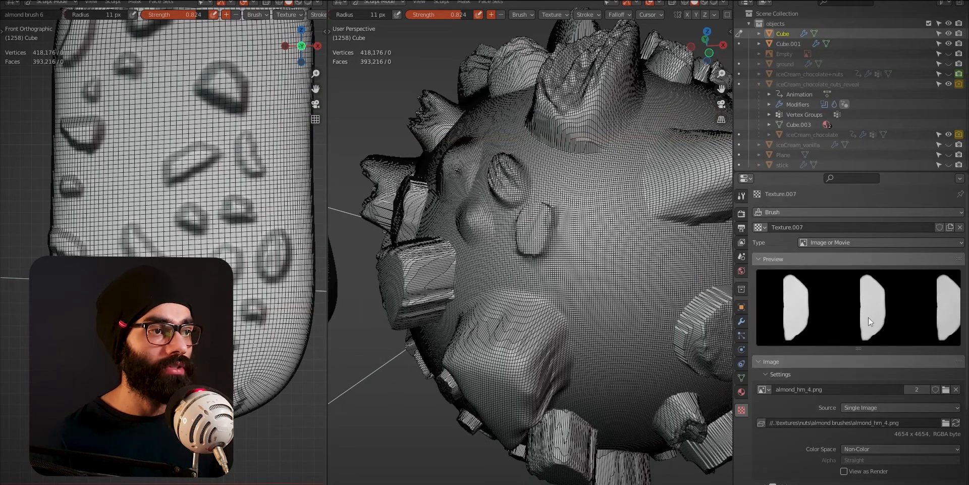
Review almond brush 6's texture mapping, stroke method and falloff, and stamp a cut nut on the sphere beside the crisp-edged almond
{"action": "left_click", "coordinate": [741, 196]}
{"action": "scroll", "coordinate": [774, 438], "scroll_direction": "down", "scroll_amount": 5}
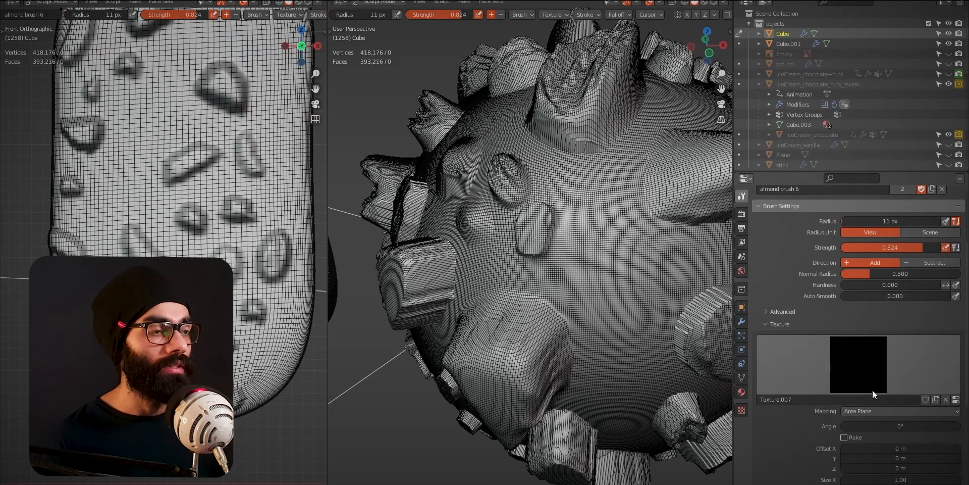
{"action": "scroll", "coordinate": [812, 457], "scroll_direction": "down", "scroll_amount": 5}
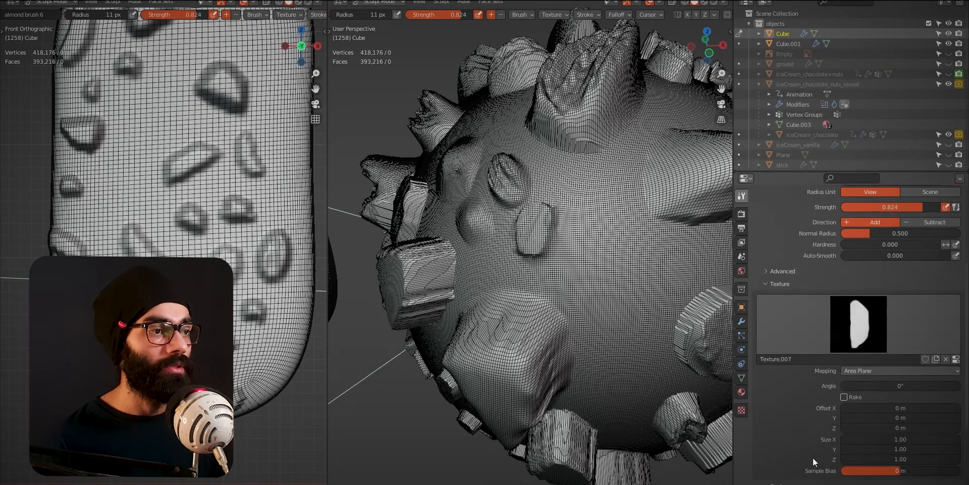
{"action": "left_click", "coordinate": [878, 312]}
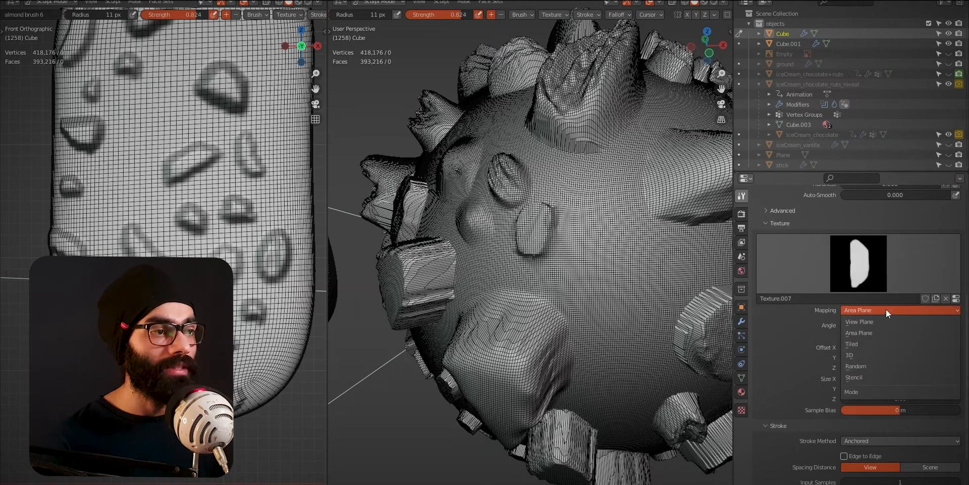
{"action": "scroll", "coordinate": [814, 361], "scroll_direction": "down", "scroll_amount": 3}
{"action": "left_click", "coordinate": [866, 379]}
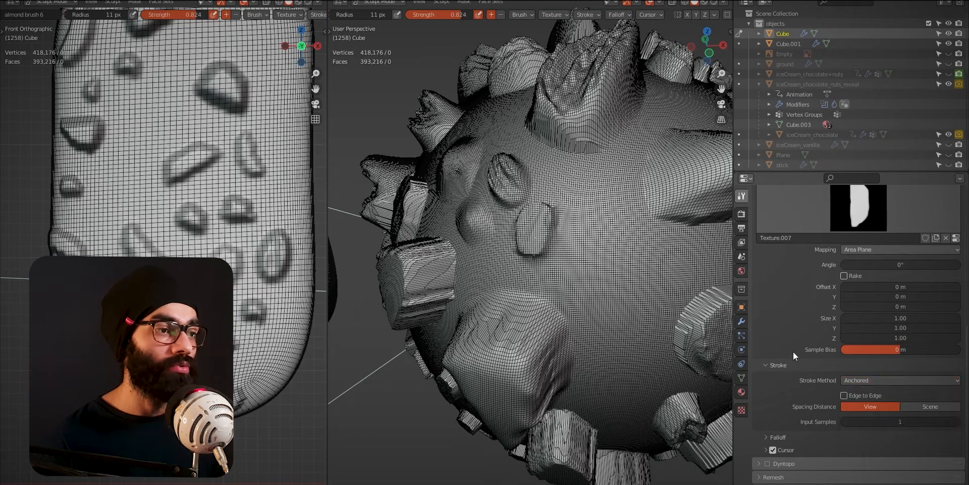
{"action": "scroll", "coordinate": [802, 394], "scroll_direction": "down", "scroll_amount": 1}
{"action": "left_click", "coordinate": [770, 417]}
{"action": "scroll", "coordinate": [808, 408], "scroll_direction": "down", "scroll_amount": 2}
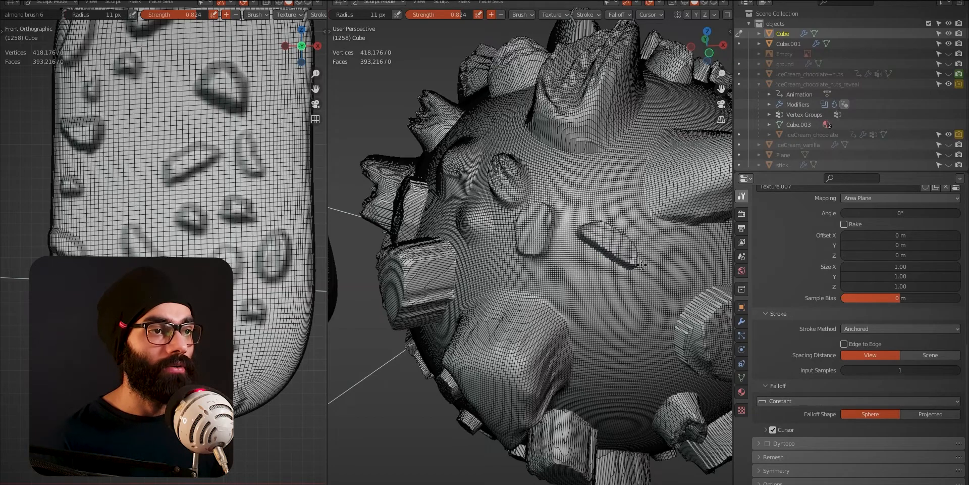
Leave Sculpt Mode for Object Mode and display the ice cream bar in Rendered shading
{"action": "mouse_move", "coordinate": [622, 281]}
{"action": "middle_mouse_down"}
{"action": "mouse_move", "coordinate": [535, 394]}
{"action": "mouse_move", "coordinate": [496, 410]}
{"action": "middle_mouse_up"}
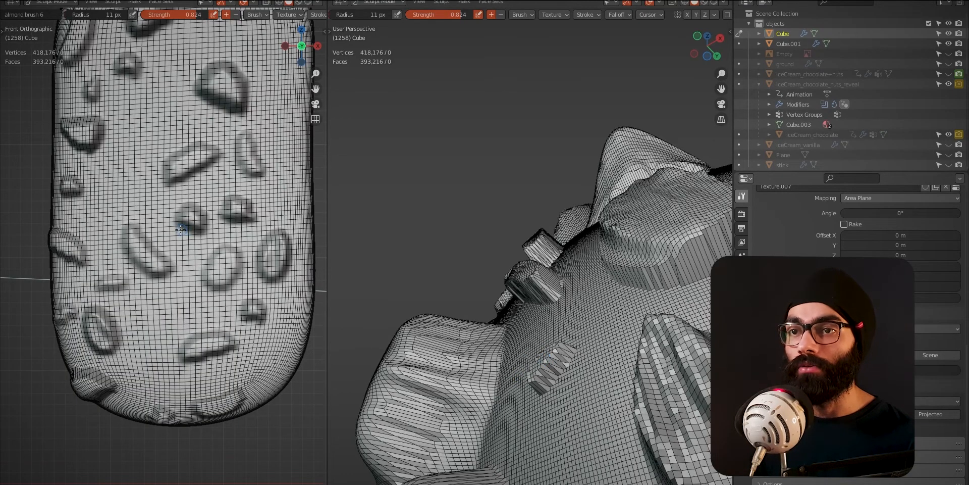
{"action": "middle_click_drag", "start_coordinate": [181, 230], "coordinate": [148, 243]}
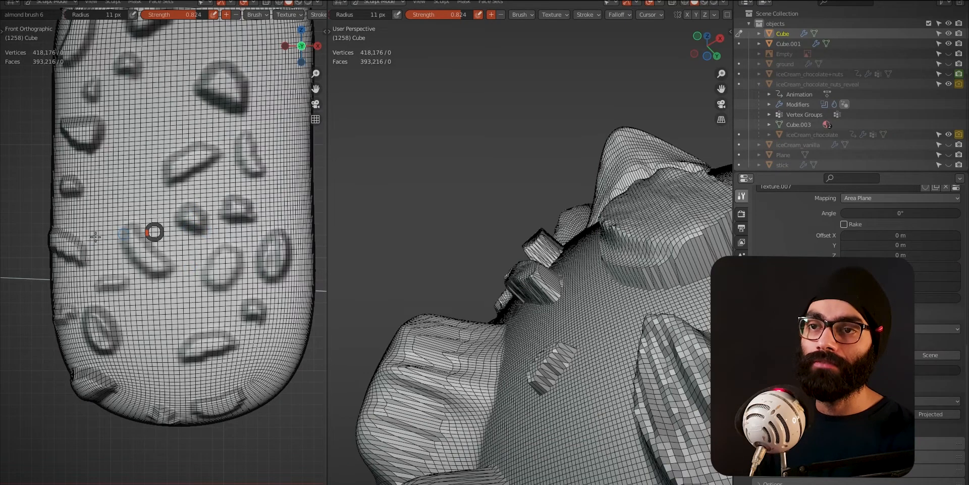
{"action": "key", "text": "ctrl+Tab"}
{"action": "key", "text": "z"}
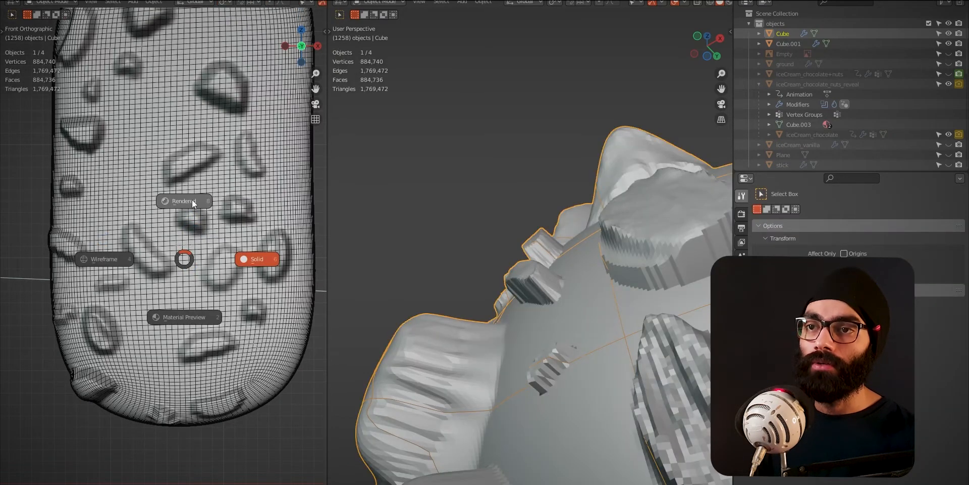
{"action": "left_click", "coordinate": [232, 283]}
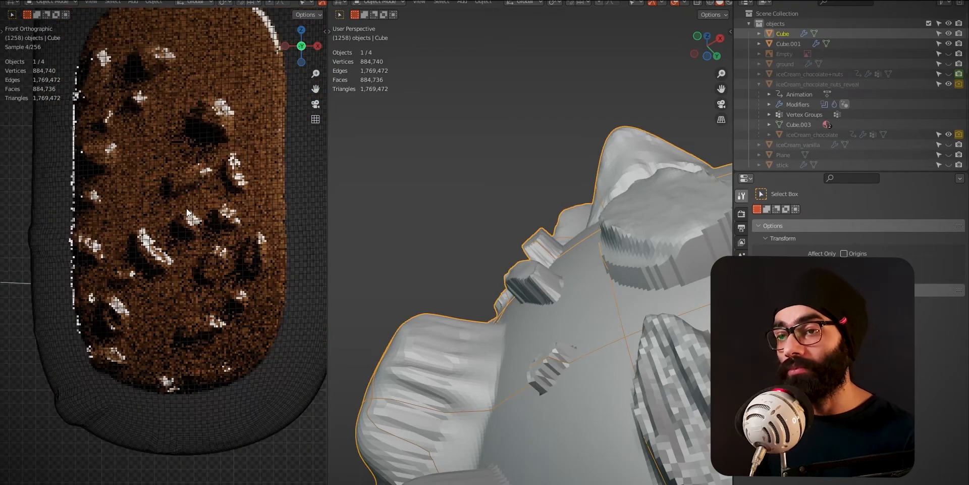
Examine the sculpted nuts on the rendered chocolate ice cream bar from several angles and distances
{"action": "middle_click_drag", "start_coordinate": [186, 207], "coordinate": [201, 271]}
{"action": "scroll", "coordinate": [183, 222], "scroll_direction": "down", "scroll_amount": 3}
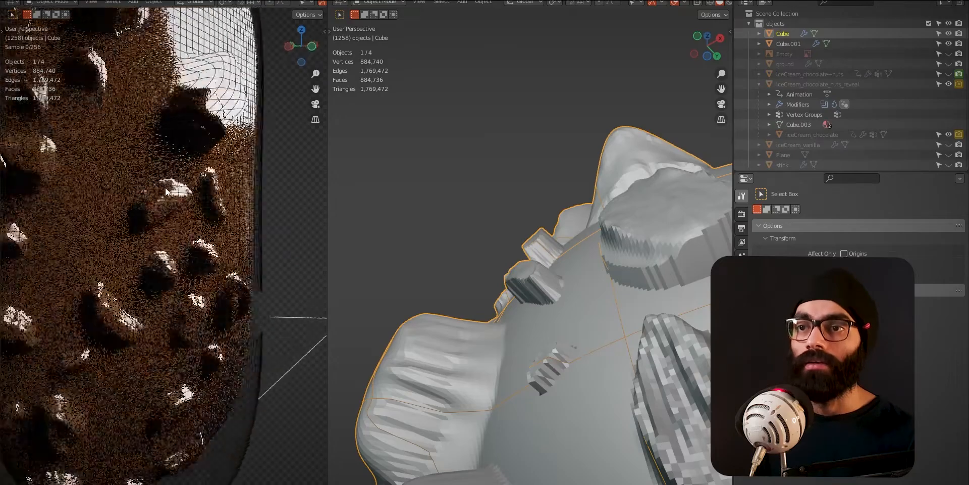
{"action": "middle_click_drag", "start_coordinate": [142, 213], "coordinate": [129, 208]}
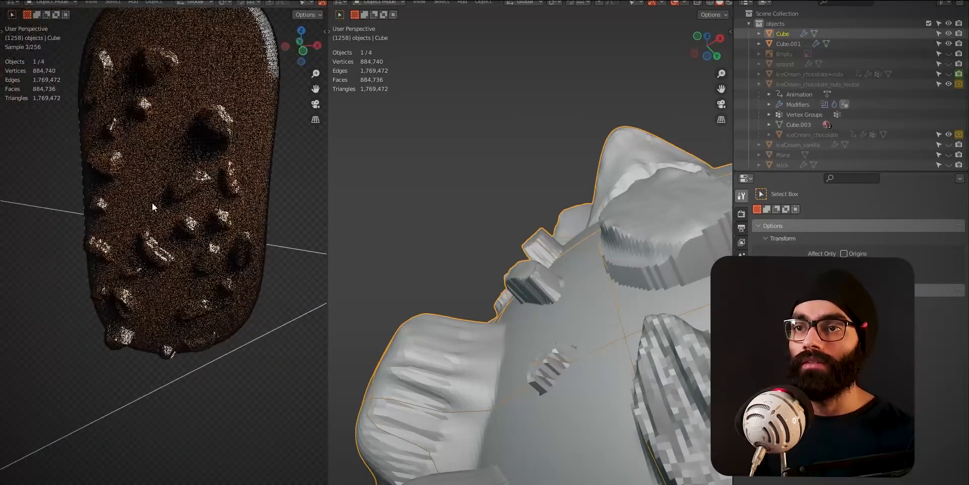
{"action": "middle_click_drag", "start_coordinate": [164, 145], "coordinate": [171, 214], "text": "shift"}
{"action": "scroll", "coordinate": [172, 214], "scroll_direction": "up", "scroll_amount": 6}
{"action": "scroll", "coordinate": [174, 206], "scroll_direction": "down", "scroll_amount": 6}
{"action": "left_click", "coordinate": [197, 234]}
{"action": "middle_click_drag", "start_coordinate": [197, 235], "coordinate": [113, 229]}
Deselect all objects and return the ice cream bar's viewport to Solid shading
{"action": "key", "text": "alt+a"}
{"action": "scroll", "coordinate": [210, 235], "scroll_direction": "up", "scroll_amount": 2}
{"action": "middle_click_drag", "start_coordinate": [214, 282], "coordinate": [220, 280]}
{"action": "key", "text": "z"}
{"action": "left_click", "coordinate": [290, 269]}
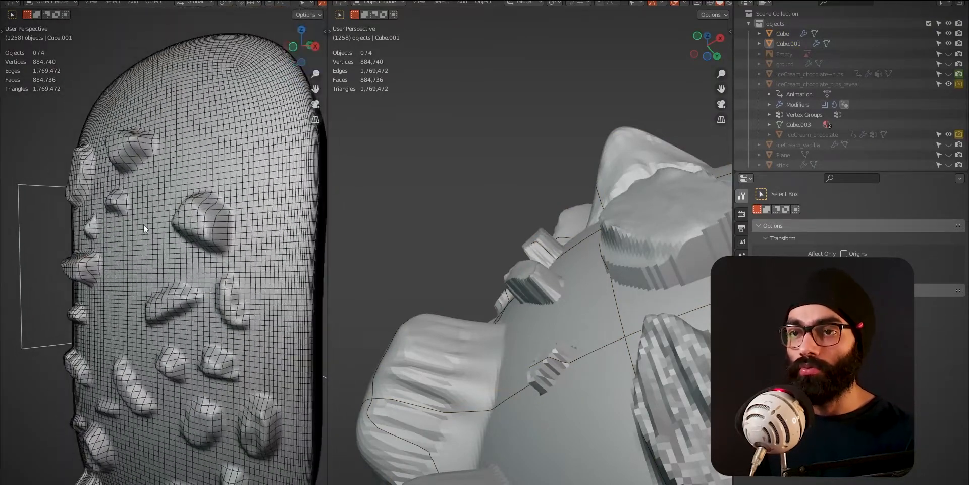
Unhide the Plane object in the scene and inspect it against the side of the ice cream bar
{"action": "key", "text": "grave"}
{"action": "left_click", "coordinate": [107, 215]}
{"action": "scroll", "coordinate": [202, 141], "scroll_direction": "down", "scroll_amount": 2}
{"action": "middle_click_drag", "start_coordinate": [153, 280], "coordinate": [308, 268], "text": "shift"}
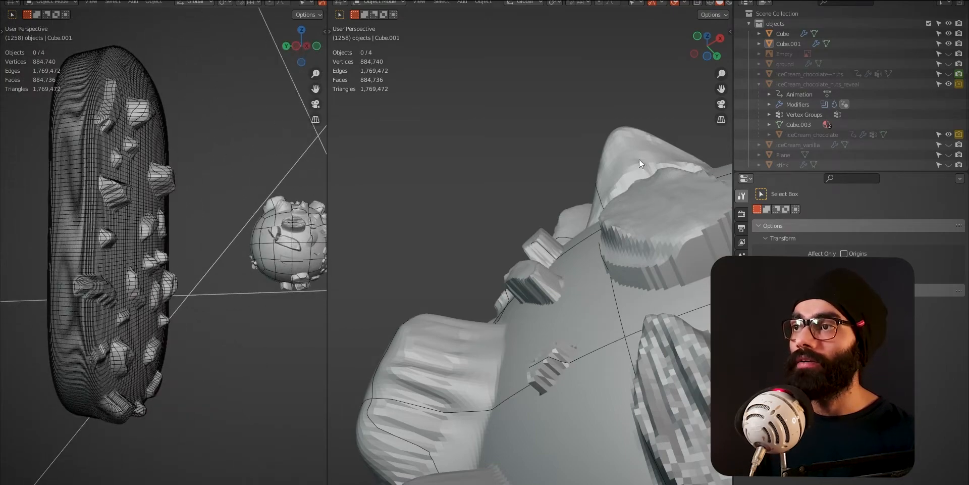
{"action": "left_click", "coordinate": [949, 155]}
{"action": "middle_click_drag", "start_coordinate": [252, 139], "coordinate": [115, 174]}
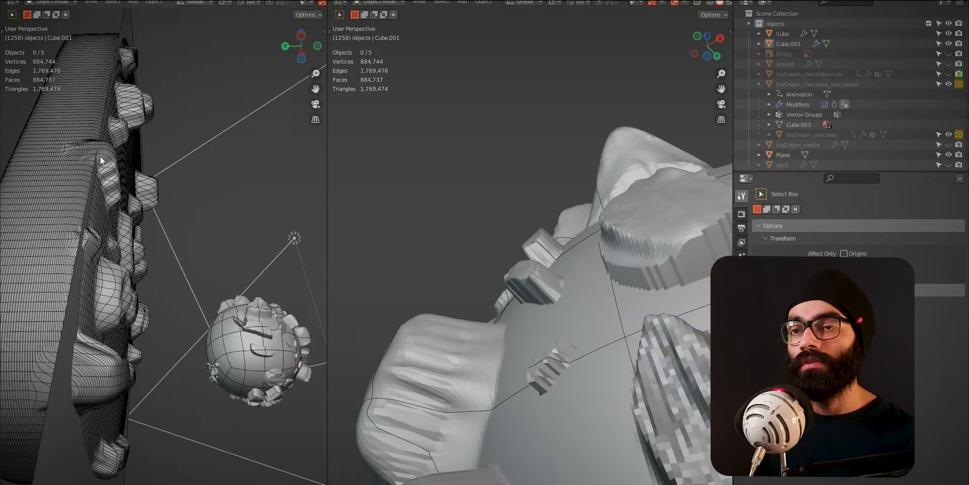